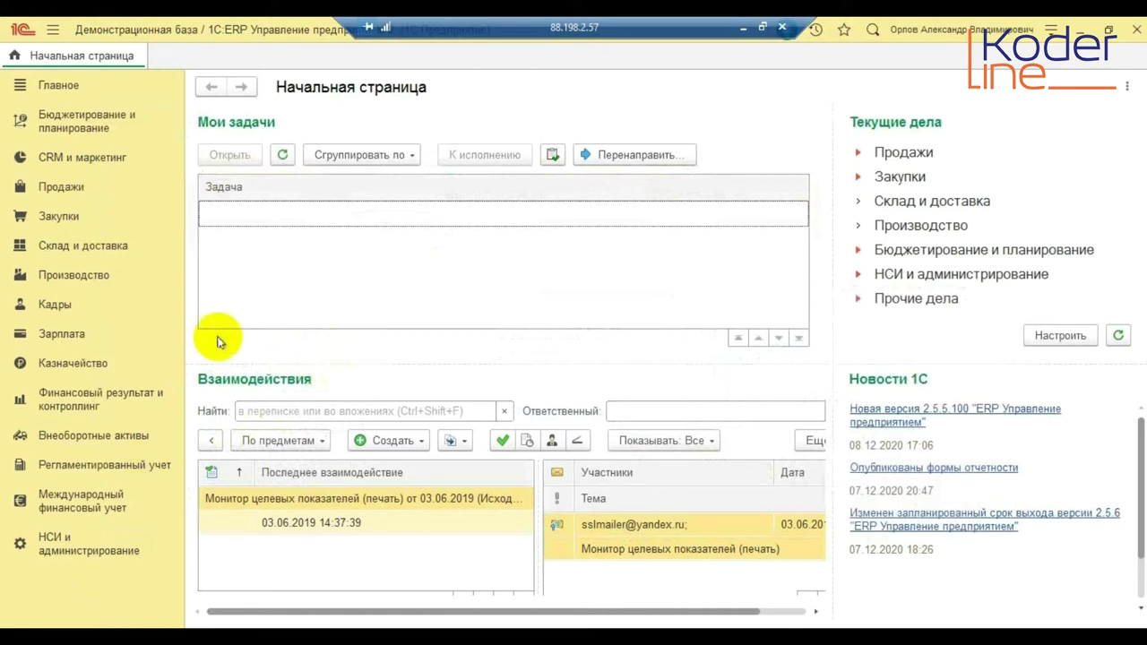
# Add the Объединение ОС command from the Основные средства group to the navigation panel of the Внеоборотные активы section.
pyautogui.click(125, 440)
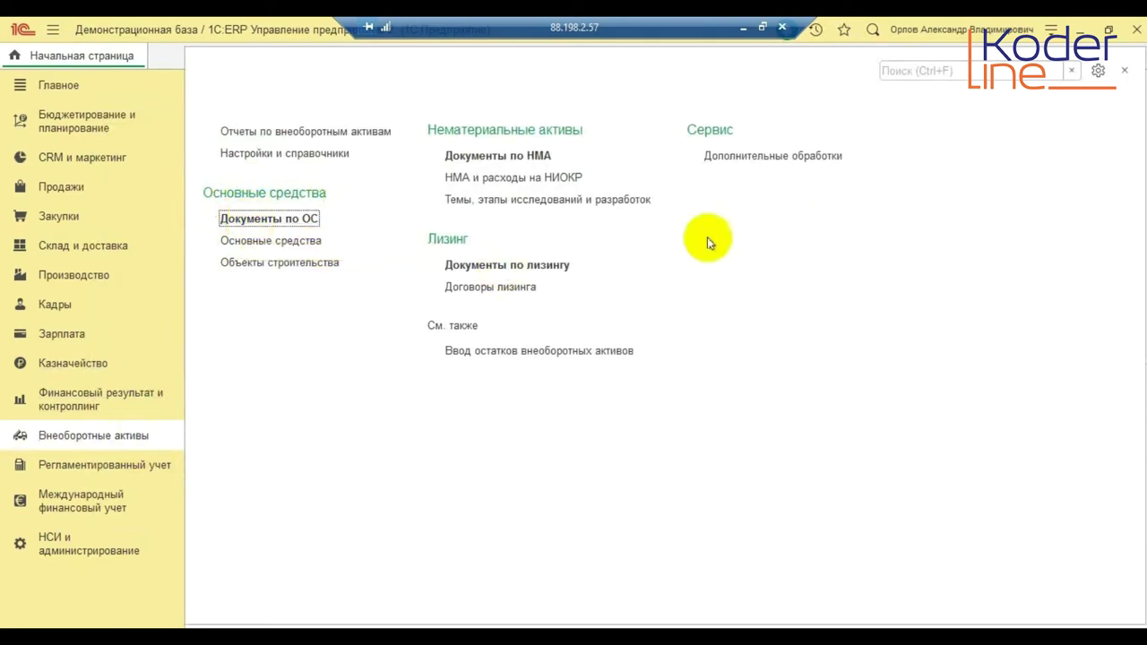
pyautogui.click(1099, 74)
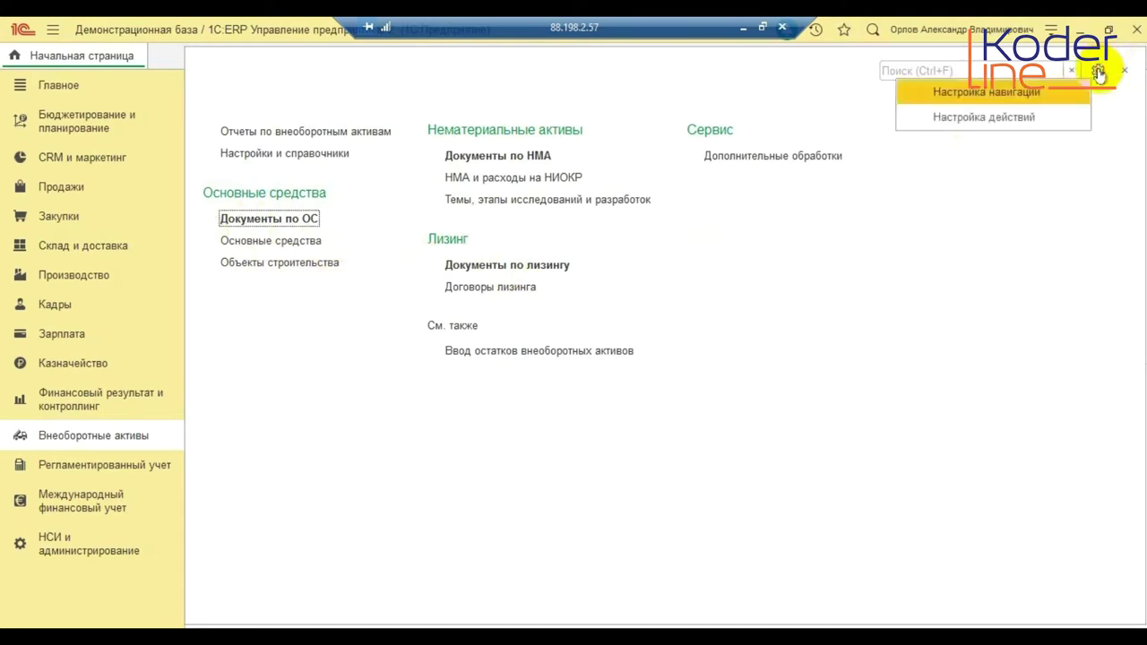
pyautogui.click(1043, 90)
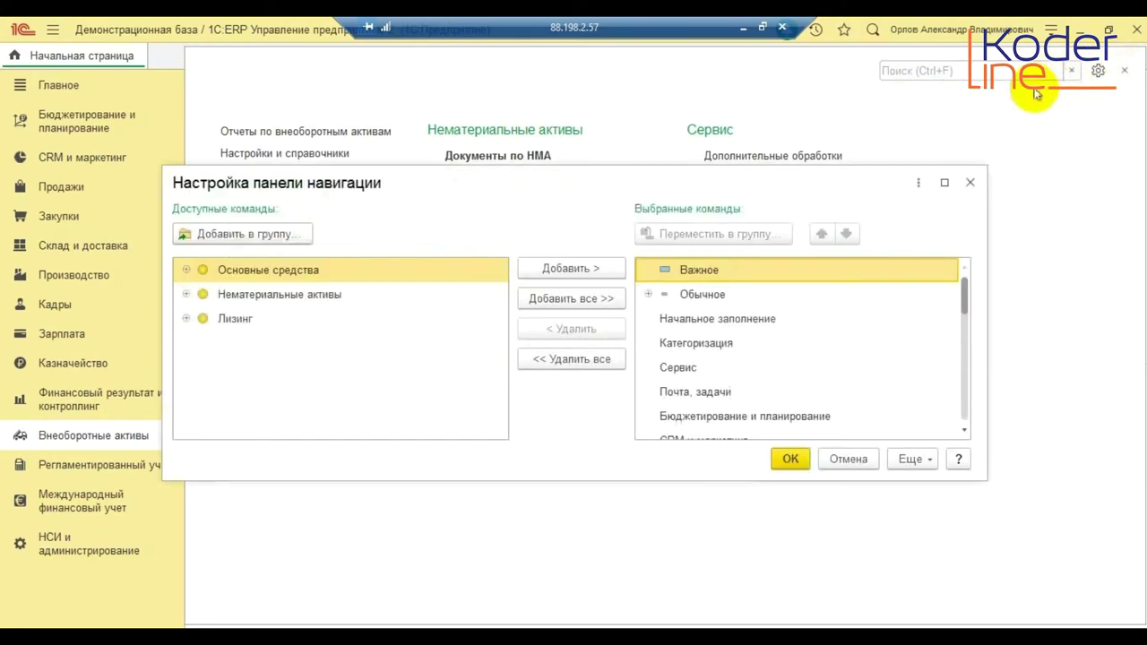
pyautogui.click(186, 270)
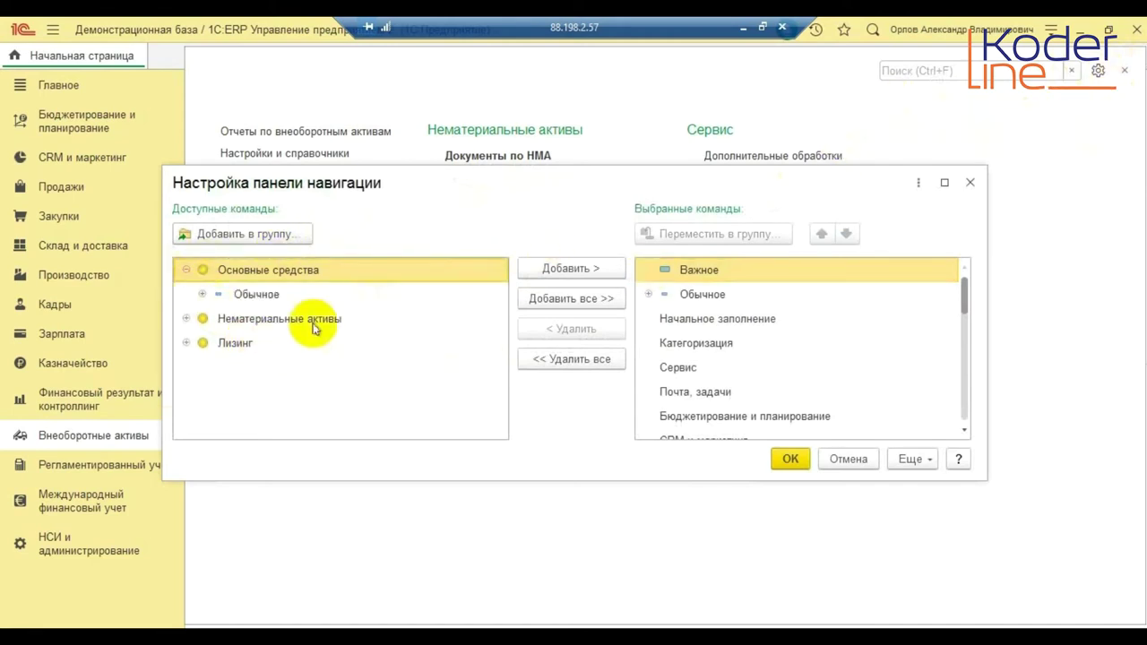
pyautogui.click(201, 296)
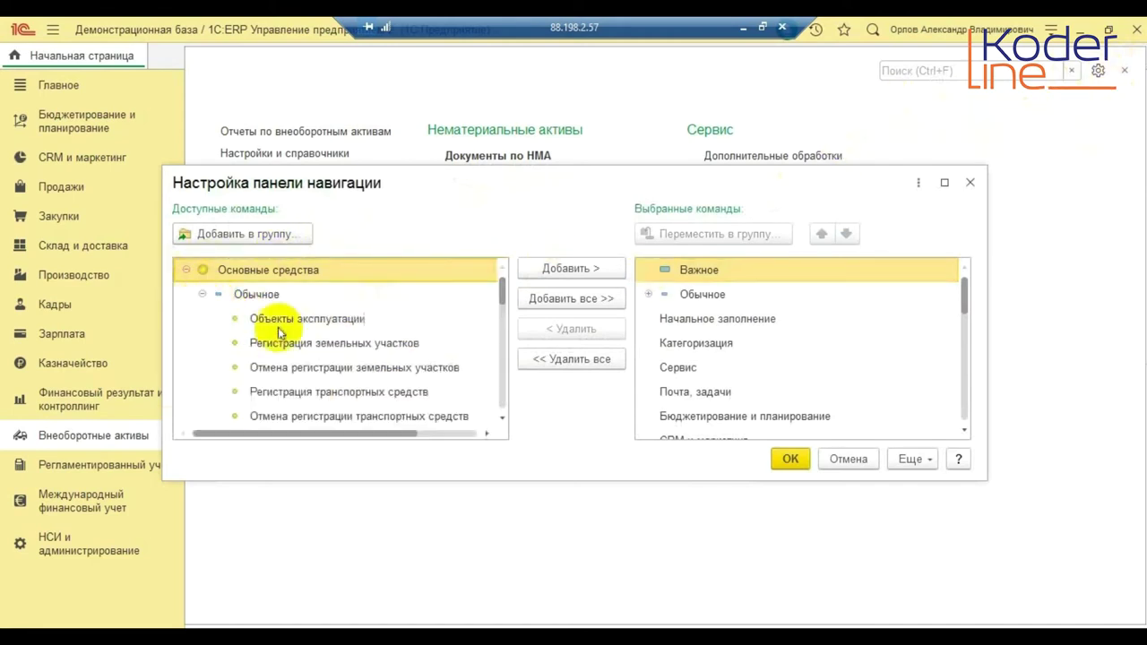
pyautogui.click(339, 394)
pyautogui.scroll(-1, 338, 403)
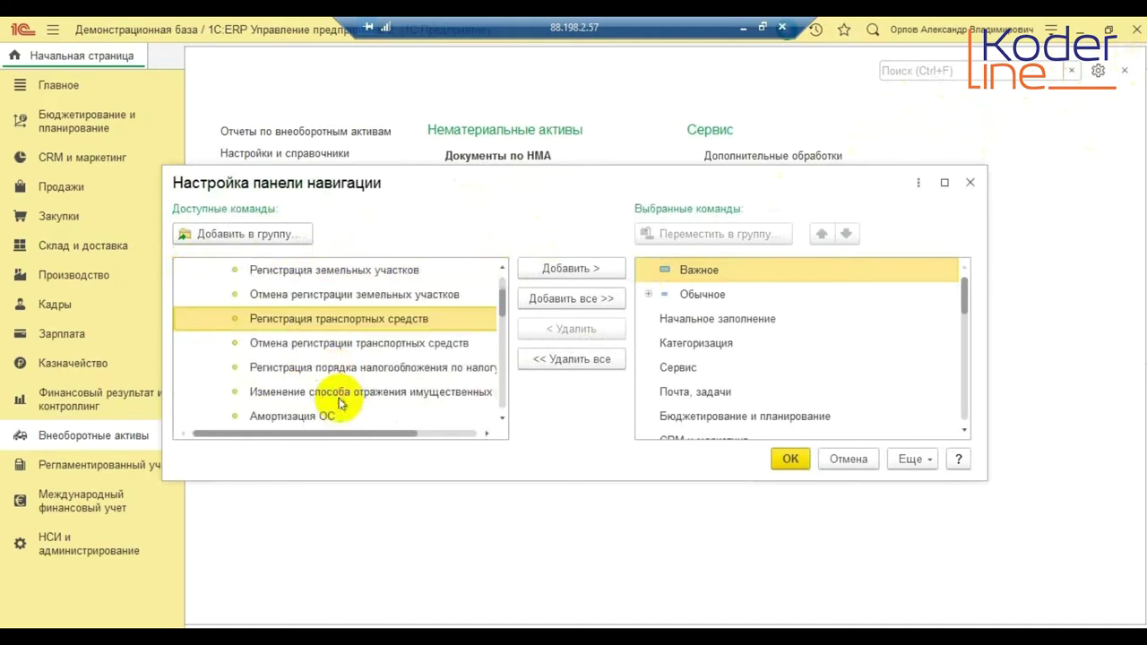
pyautogui.scroll(-5, 340, 404)
pyautogui.click(320, 320)
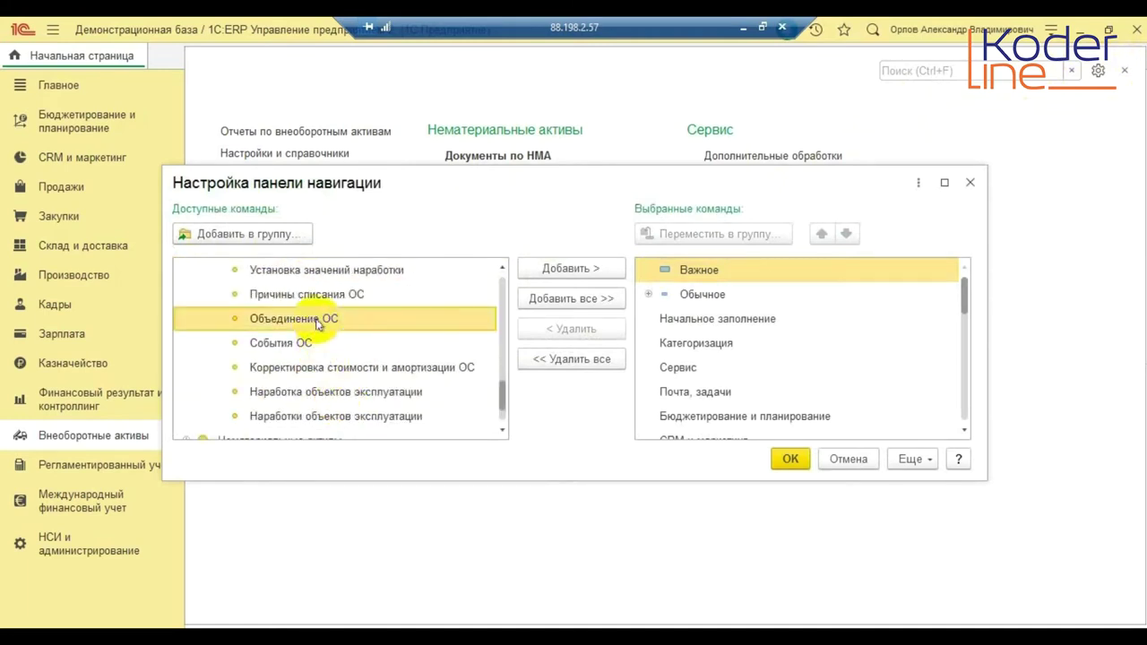
pyautogui.doubleClick(319, 320)
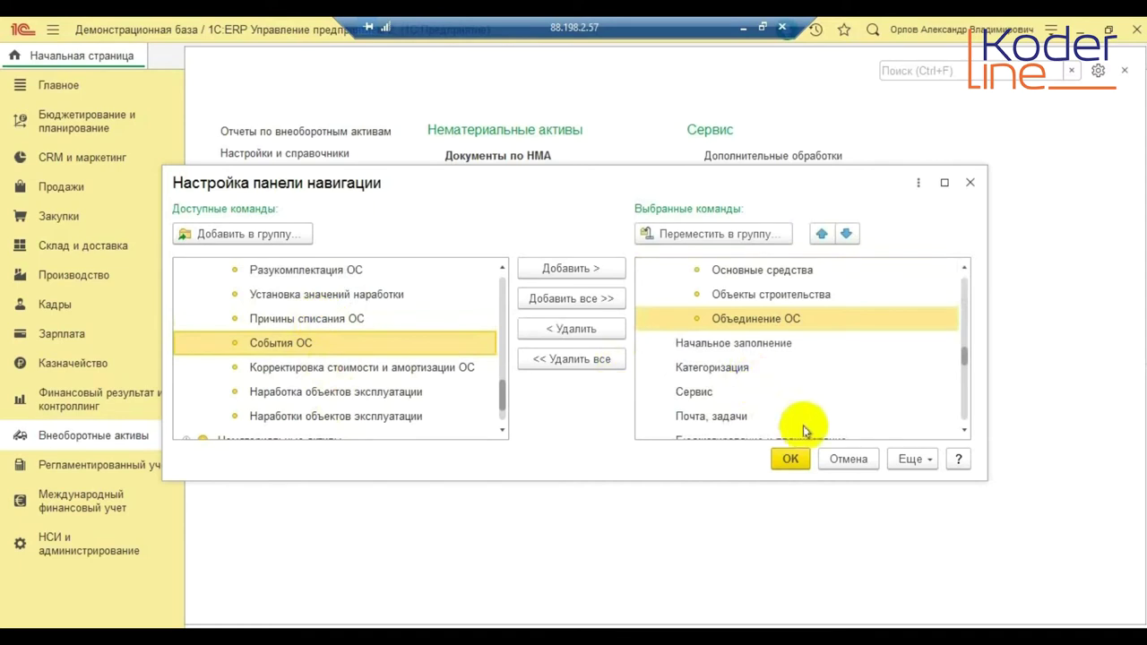
pyautogui.click(793, 460)
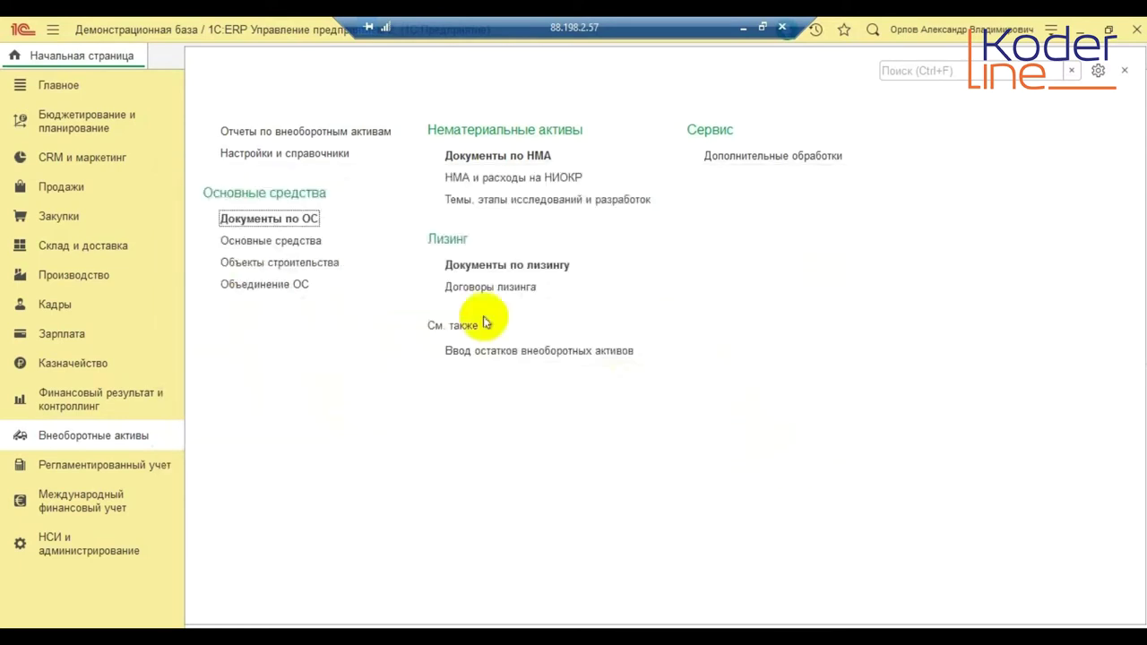
# Open the existing Объединение ОС document dated 12.12.2020 from the list of fixed-asset merge documents.
pyautogui.click(287, 285)
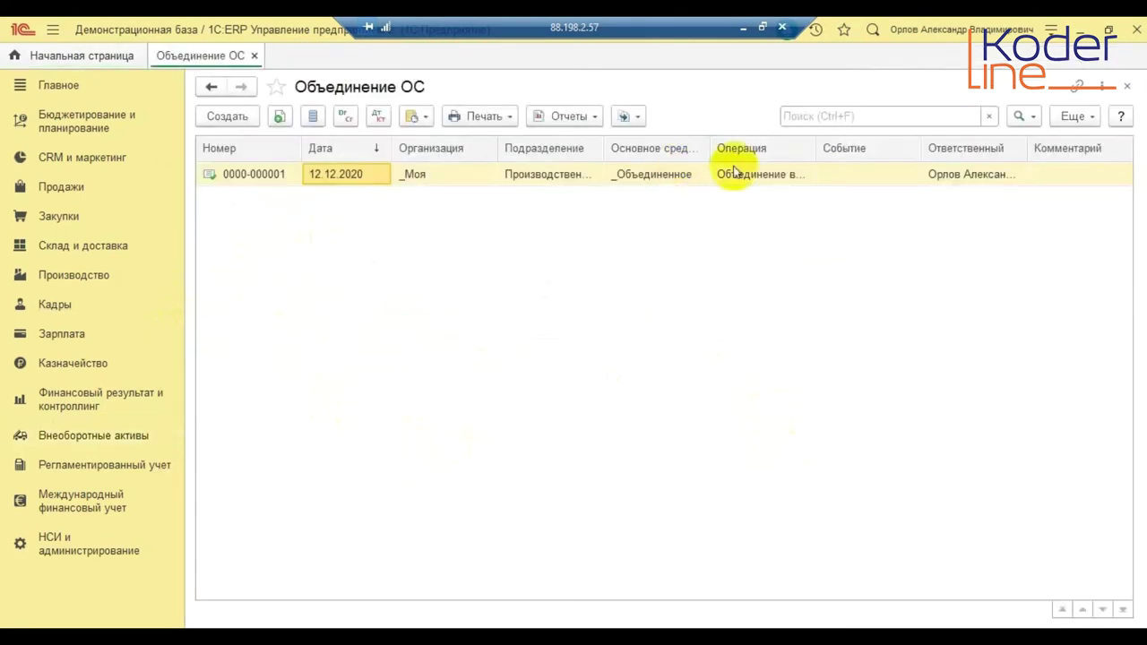
pyautogui.click(659, 174)
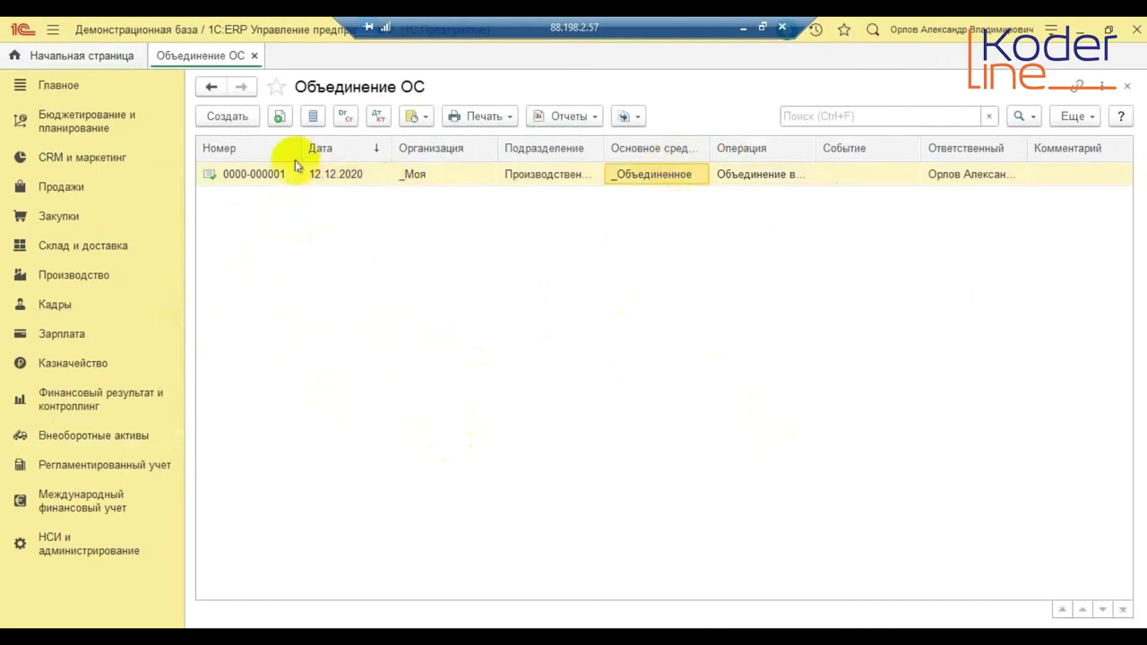
pyautogui.doubleClick(769, 179)
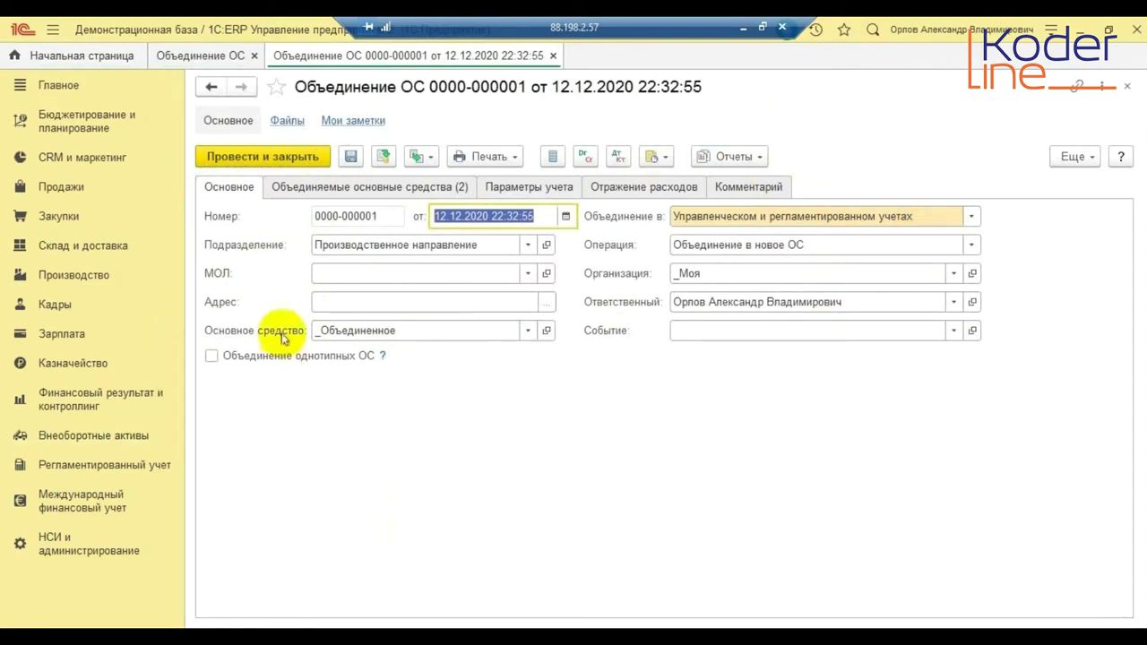
pyautogui.moveTo(282, 336)
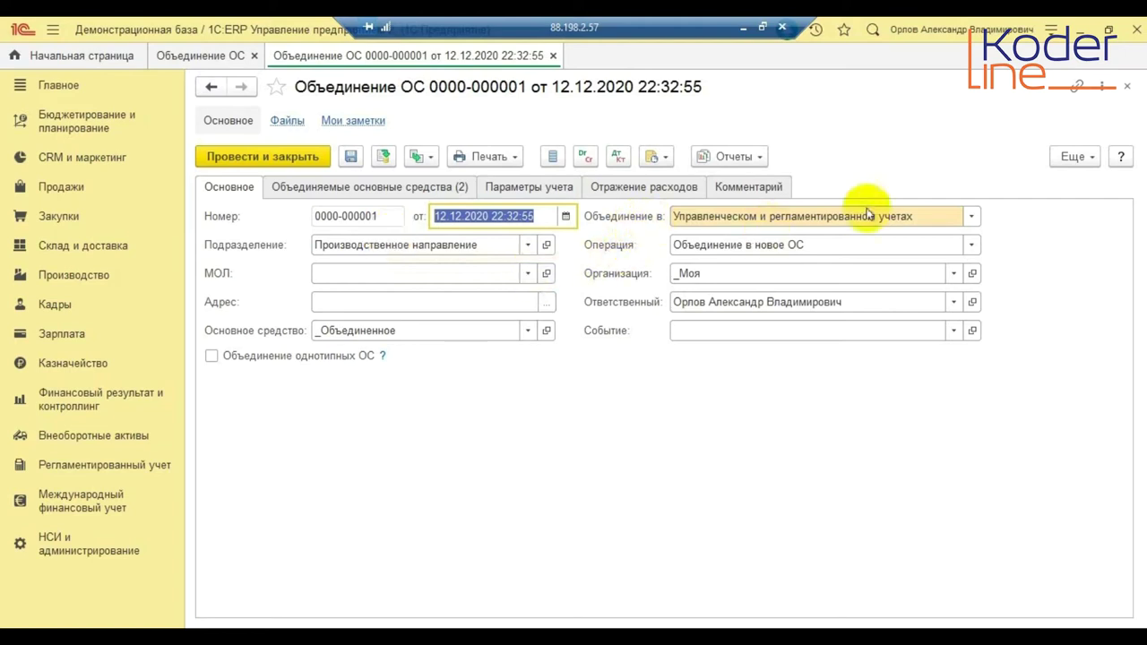
# Review the accounting types offered for Объединение в and the entry form of the Адрес field.
pyautogui.click(973, 218)
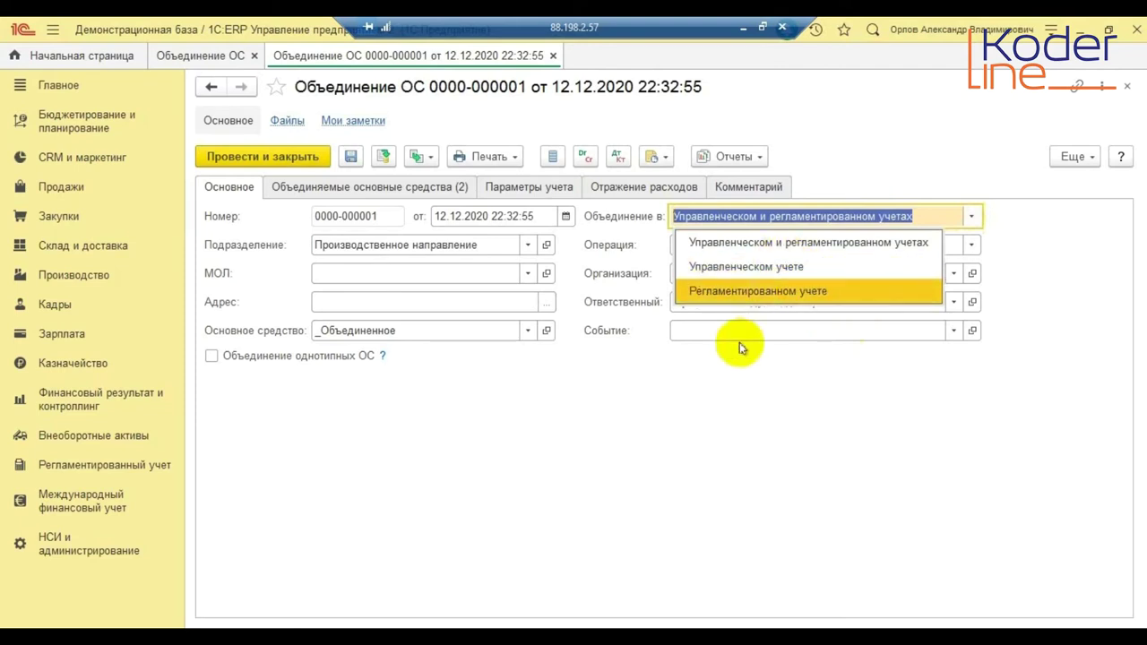
pyautogui.click(694, 425)
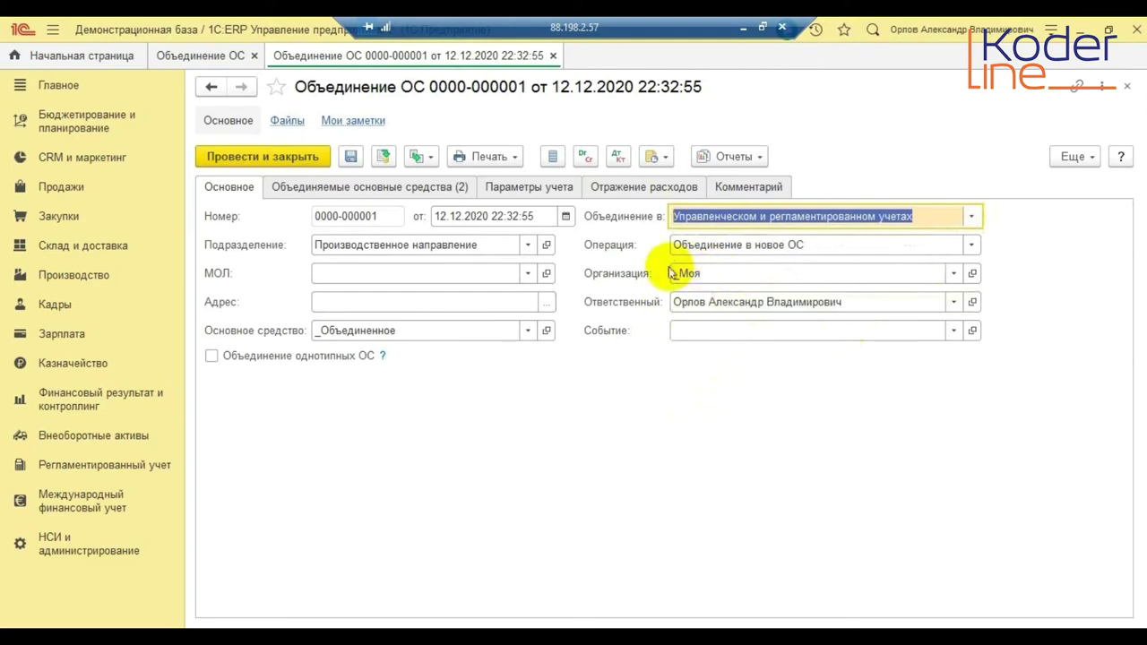
pyautogui.click(547, 303)
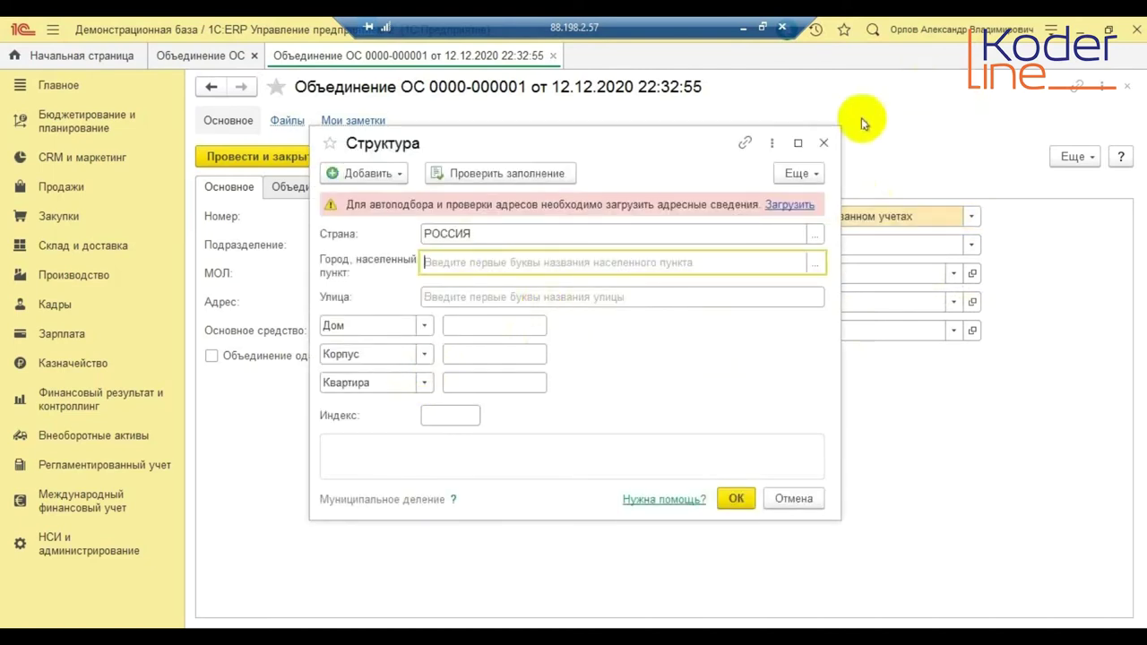
pyautogui.click(824, 142)
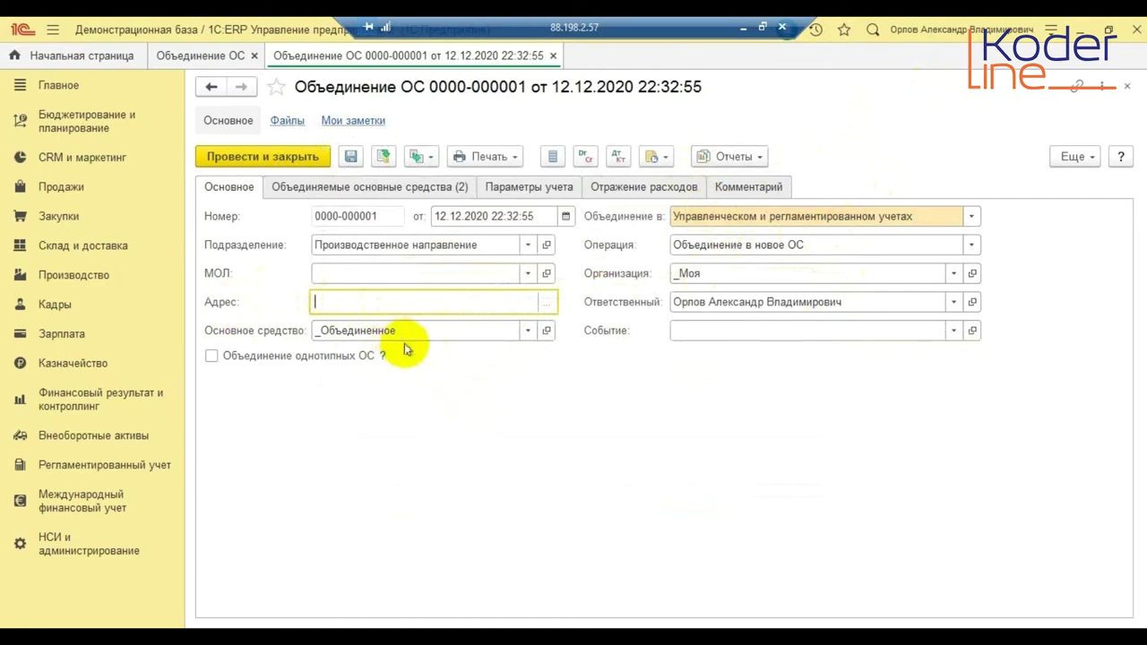
# Start a new fixed-asset event for the document's Событие field and set its Вид события to Прочее.
pyautogui.click(955, 331)
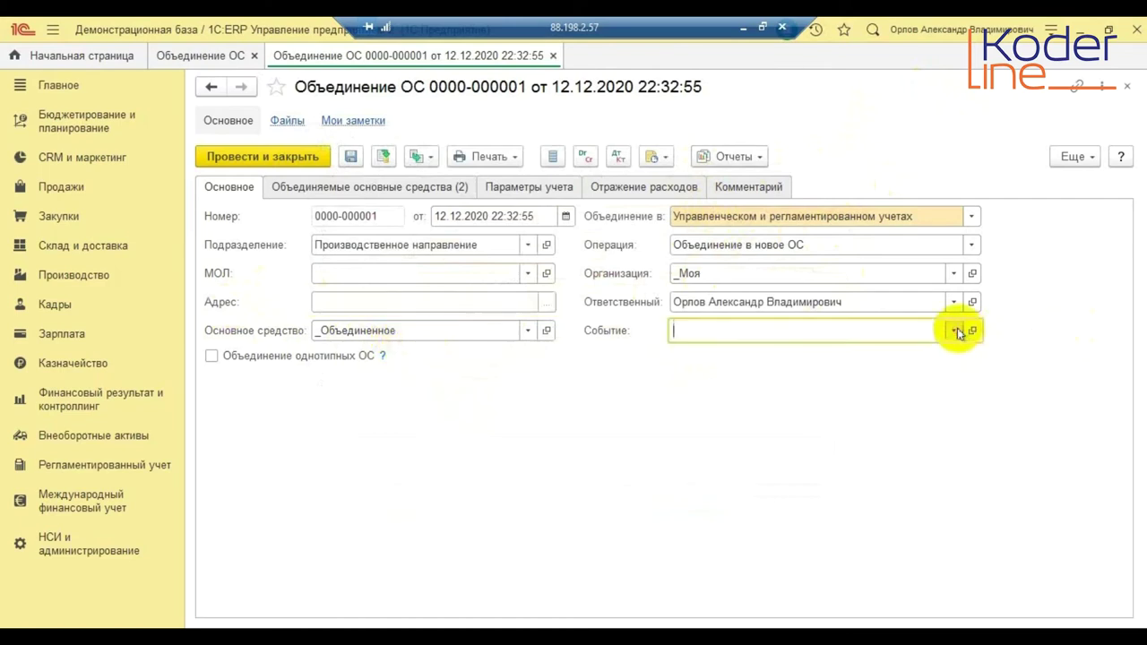
pyautogui.click(765, 377)
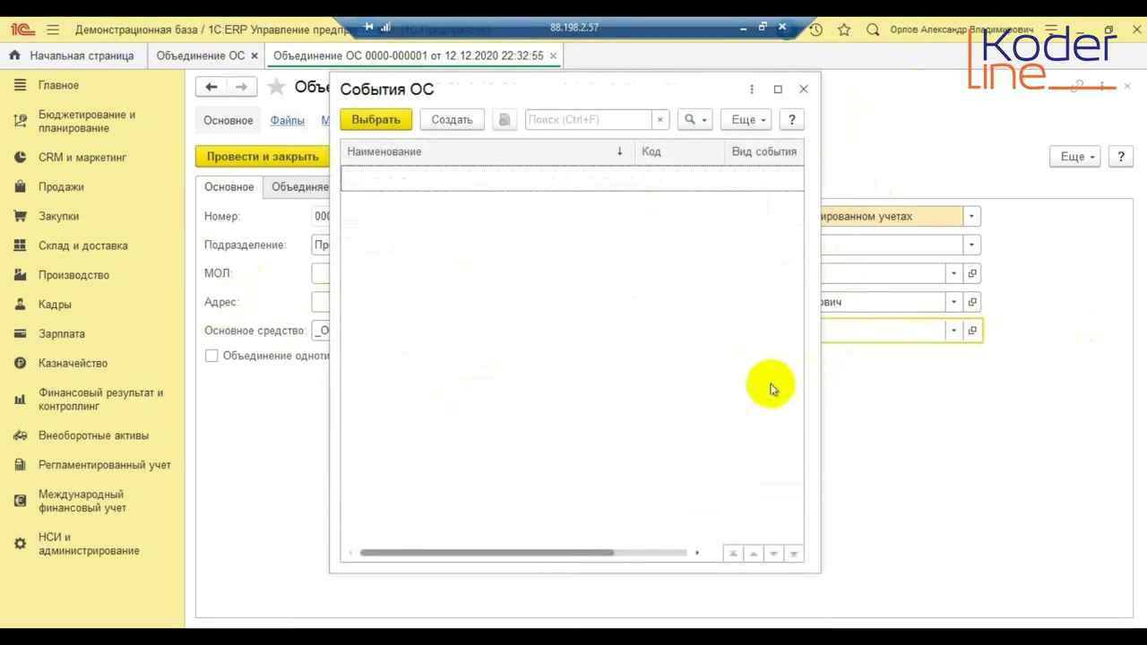
pyautogui.click(465, 126)
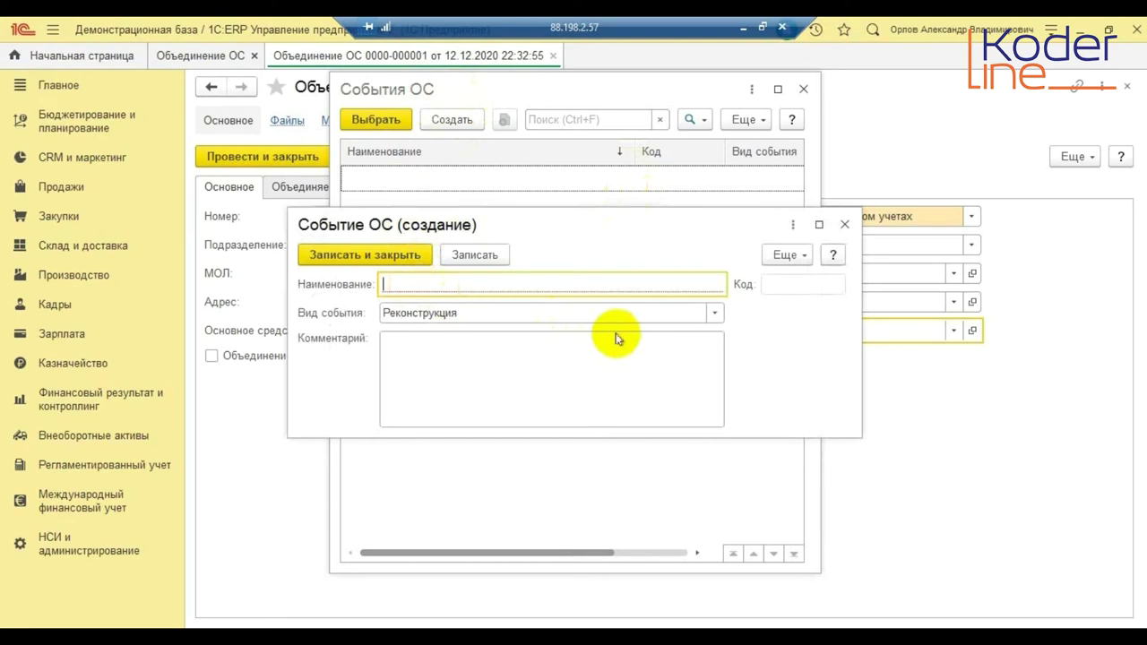
pyautogui.click(717, 313)
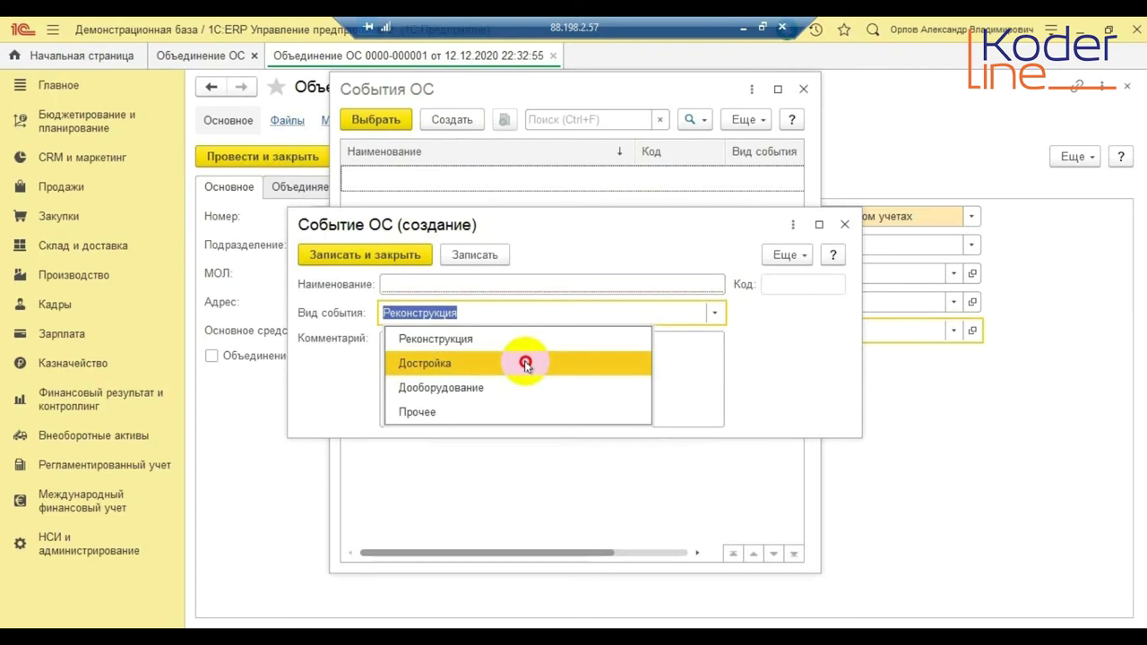
pyautogui.click(514, 409)
# Name the new event Прочее by copying its event kind, save it, and choose it as the document's event.
pyautogui.hotkey('ctrl', 'c')
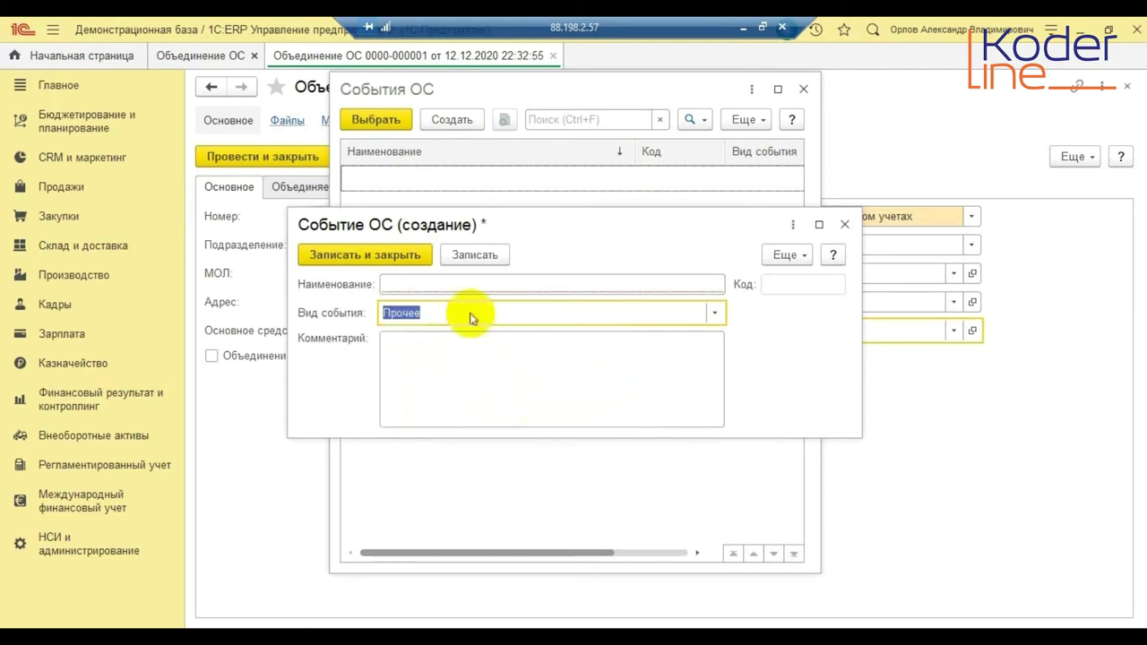
pyautogui.rightClick(408, 313)
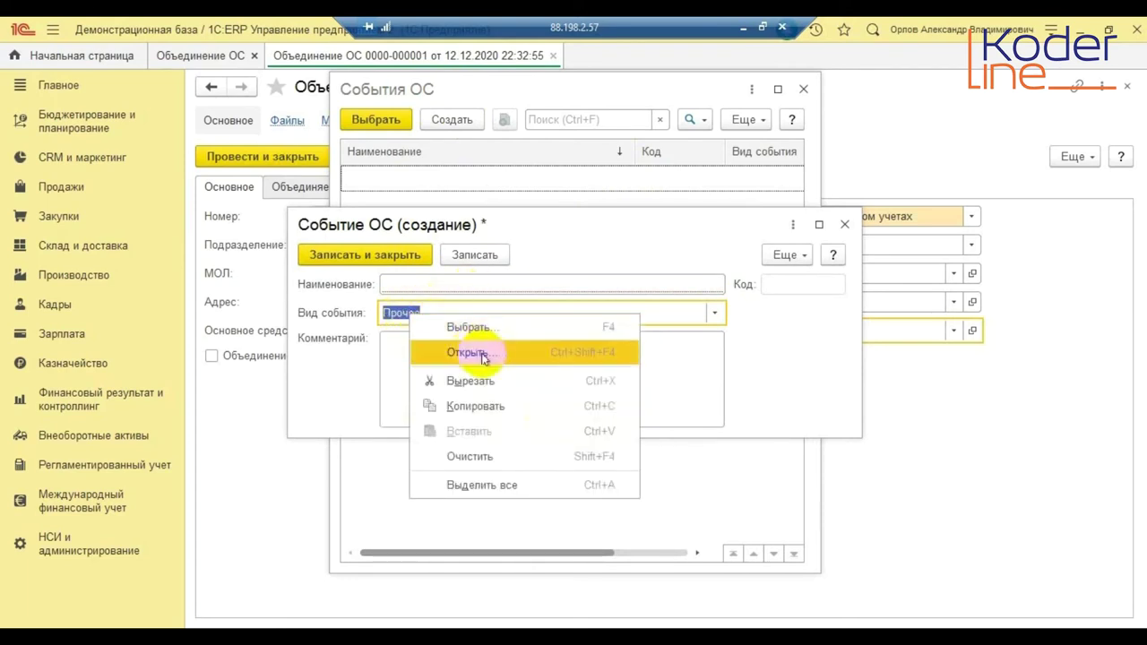
pyautogui.click(475, 408)
pyautogui.click(460, 287)
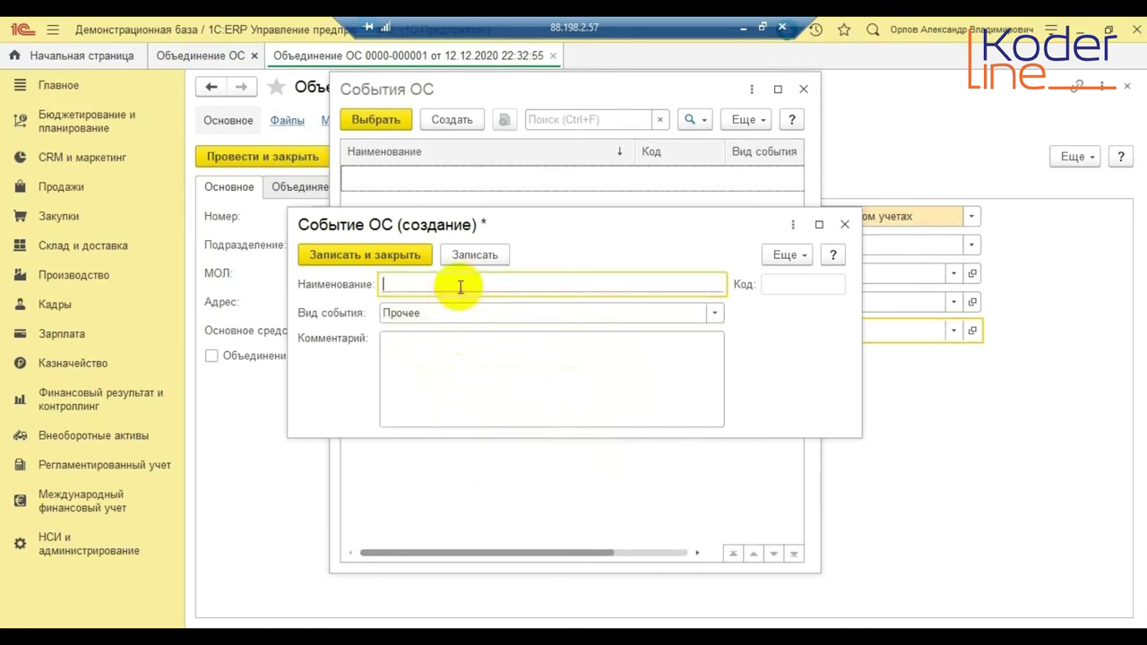
pyautogui.hotkey('ctrl', 'v')
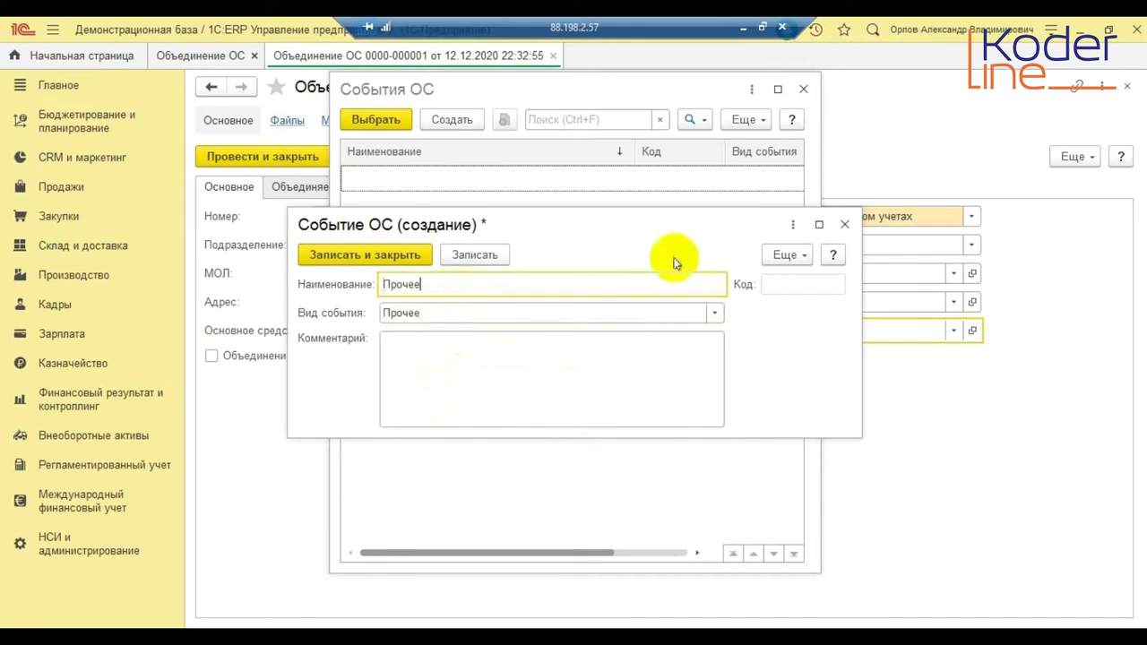
pyautogui.click(405, 251)
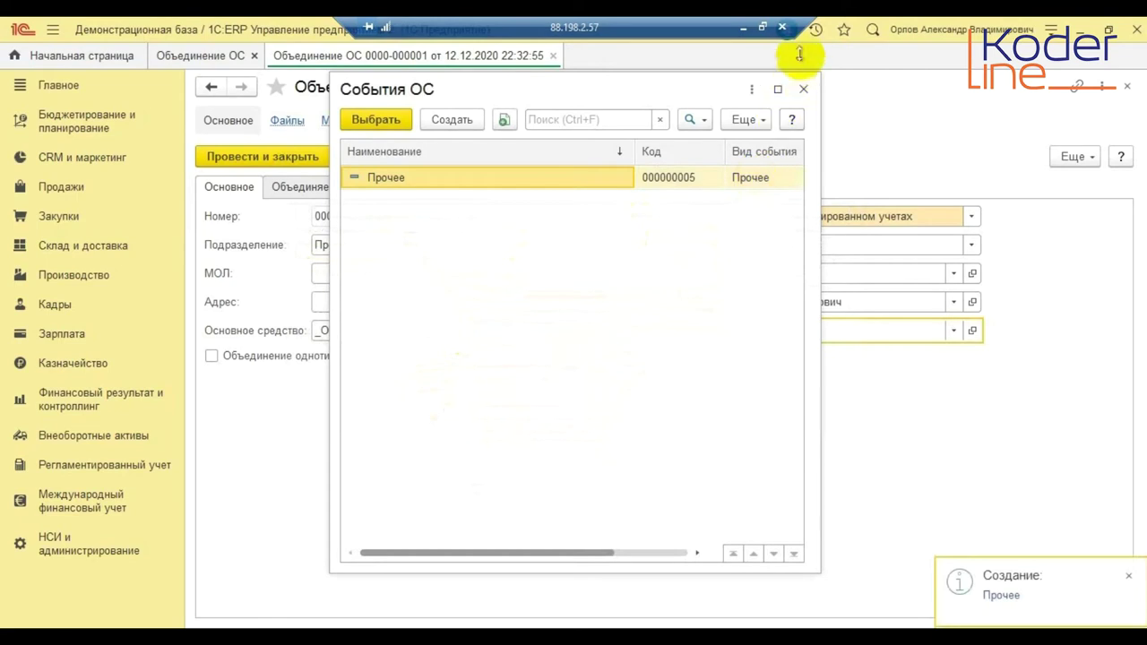
pyautogui.doubleClick(610, 178)
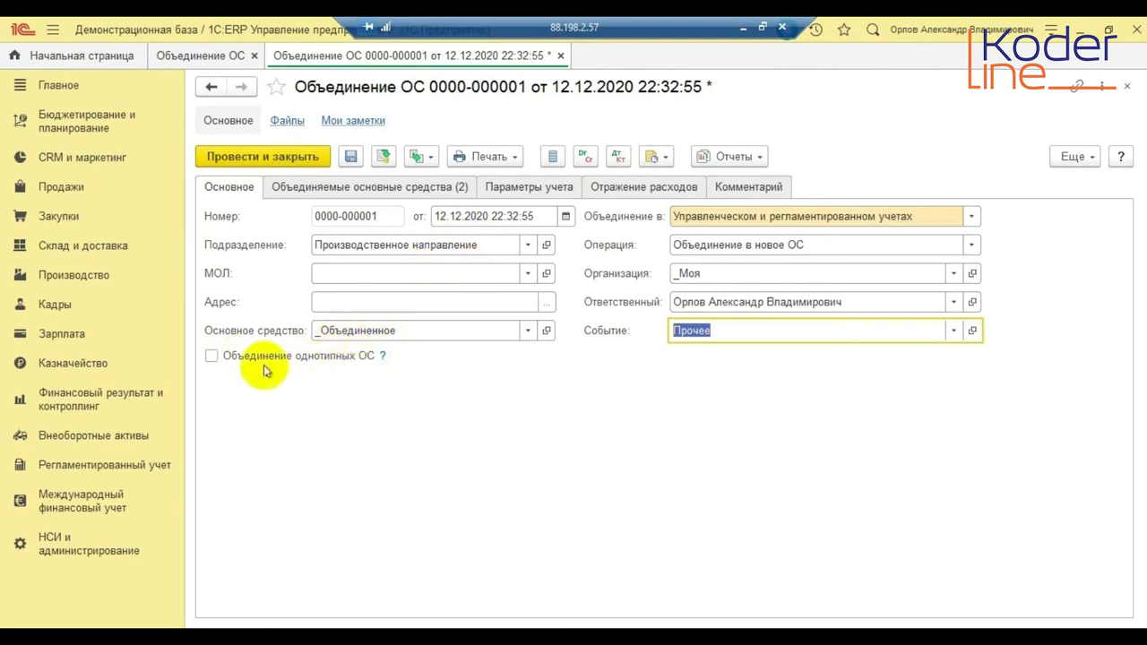
# Try the Объединение однотипных ОС option on the document and switch it back off.
pyautogui.click(212, 356)
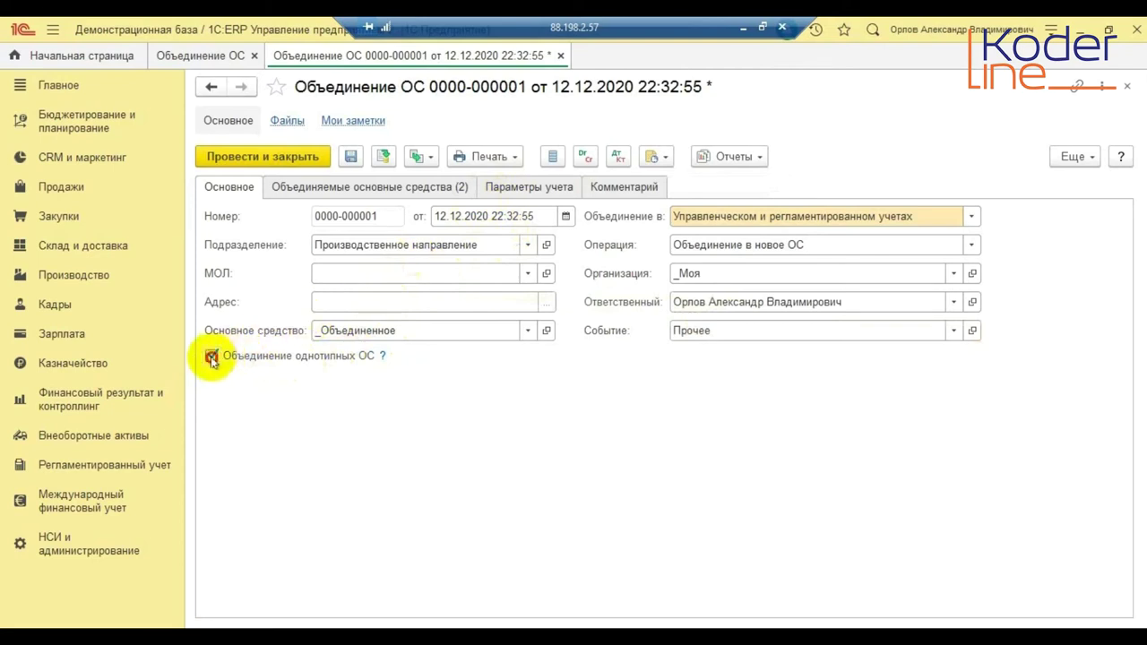
pyautogui.click(211, 357)
pyautogui.click(211, 358)
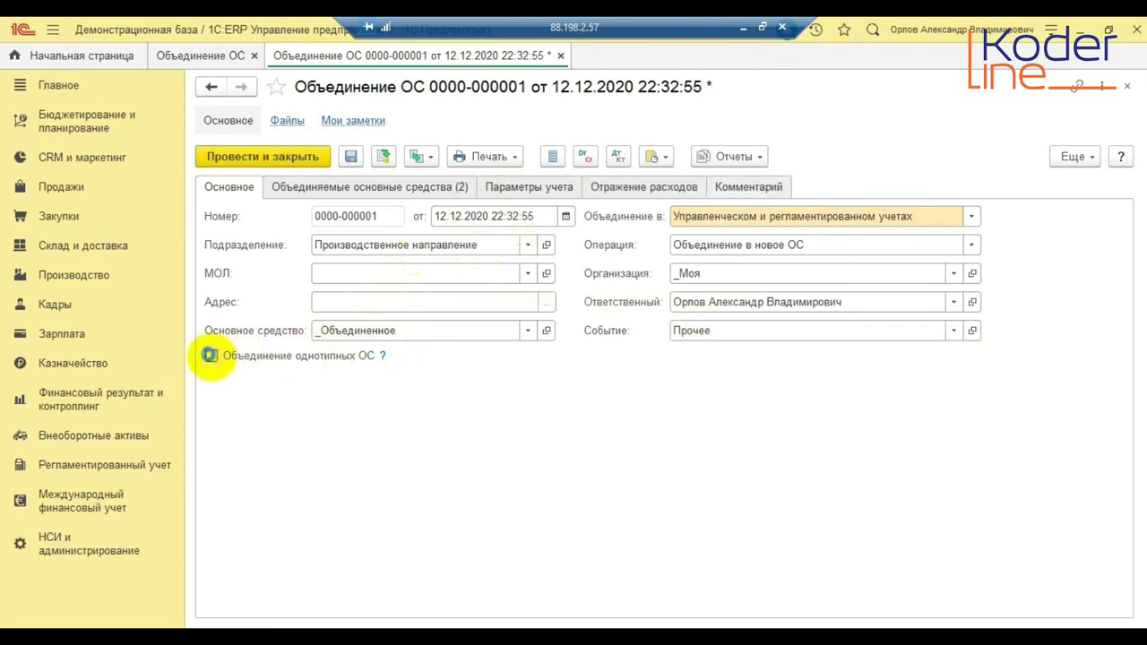
pyautogui.click(211, 358)
# Review the document's Отражение расходов and Параметры учета settings, and return to its main details.
pyautogui.click(642, 188)
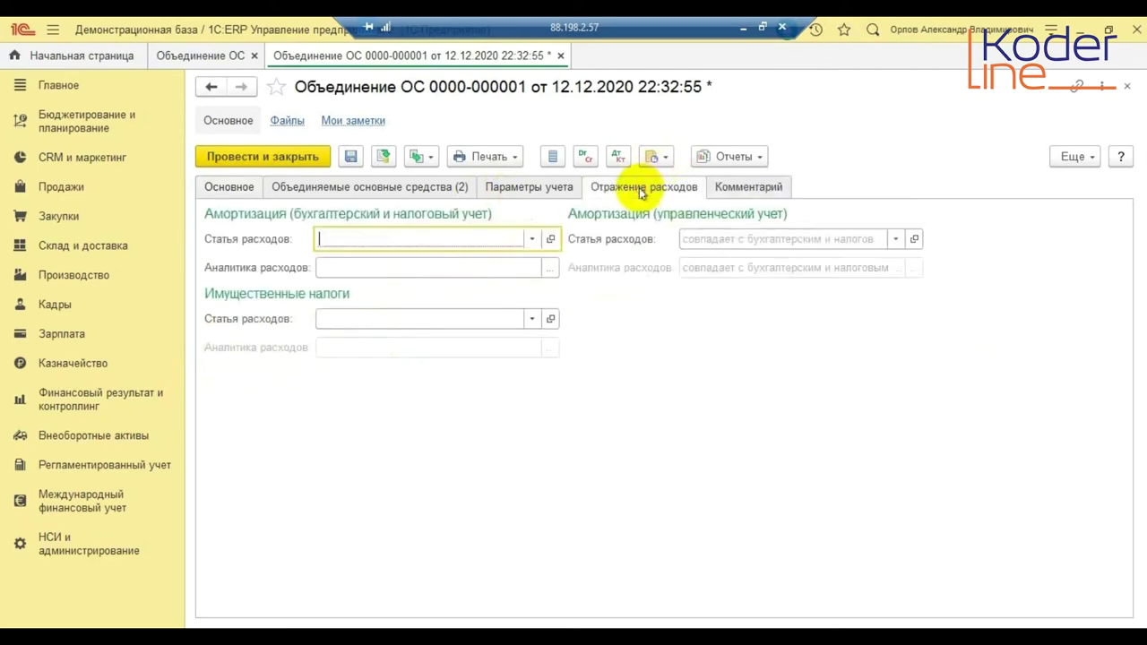
pyautogui.click(540, 191)
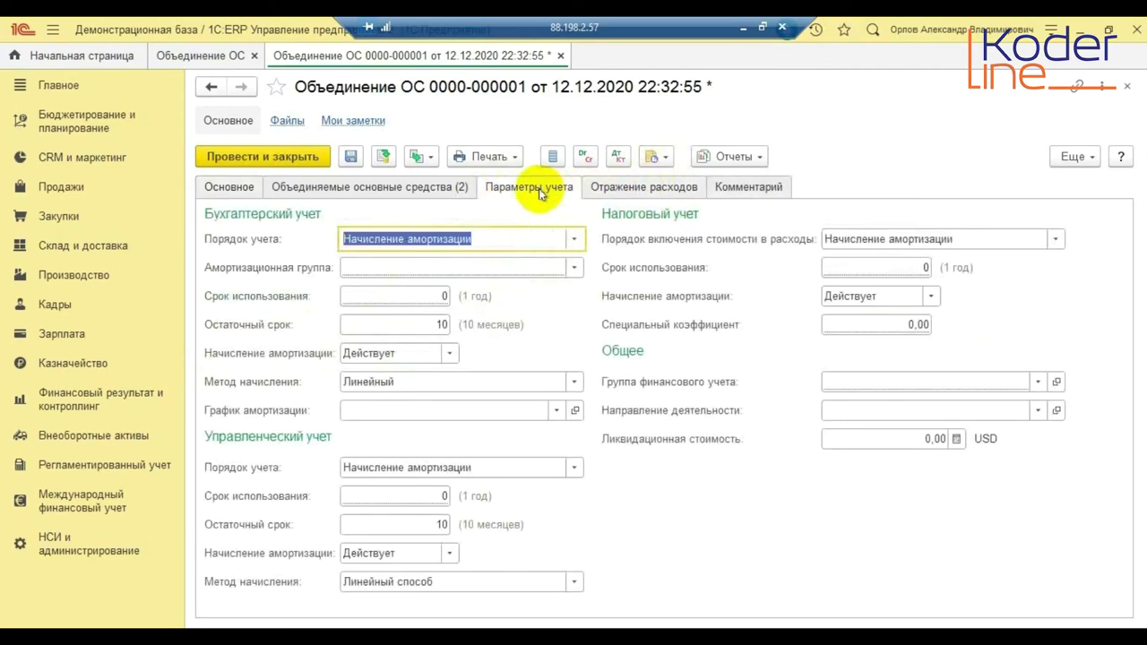
pyautogui.click(228, 188)
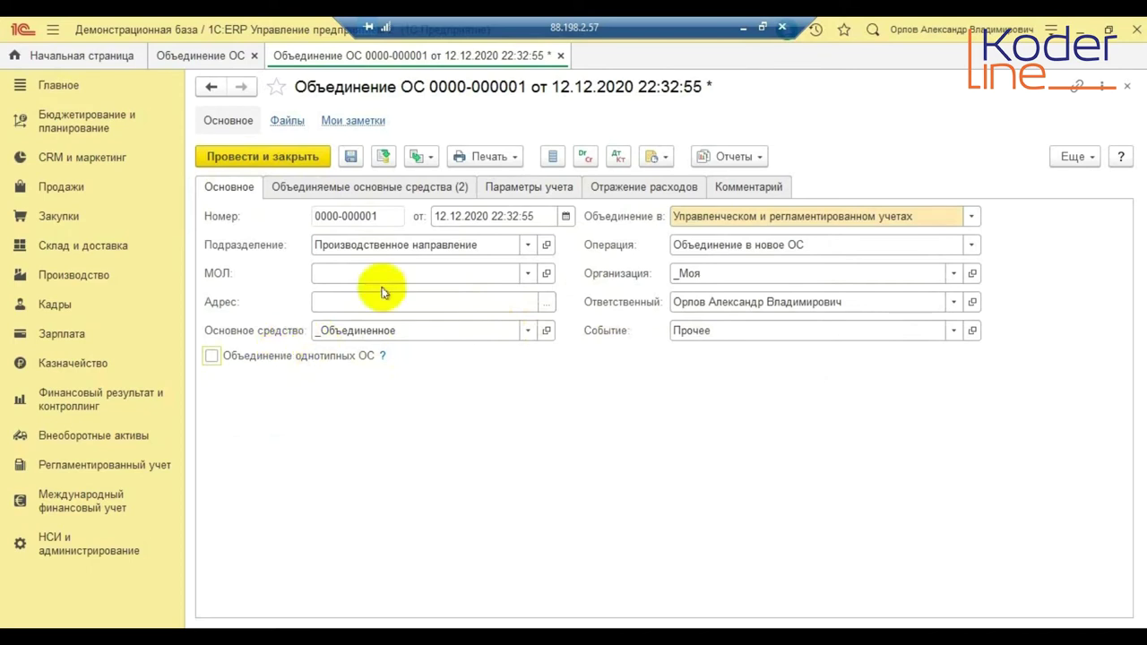
# Try adding a third asset to the Объединяемые основные средства list, and delete the empty row.
pyautogui.click(296, 190)
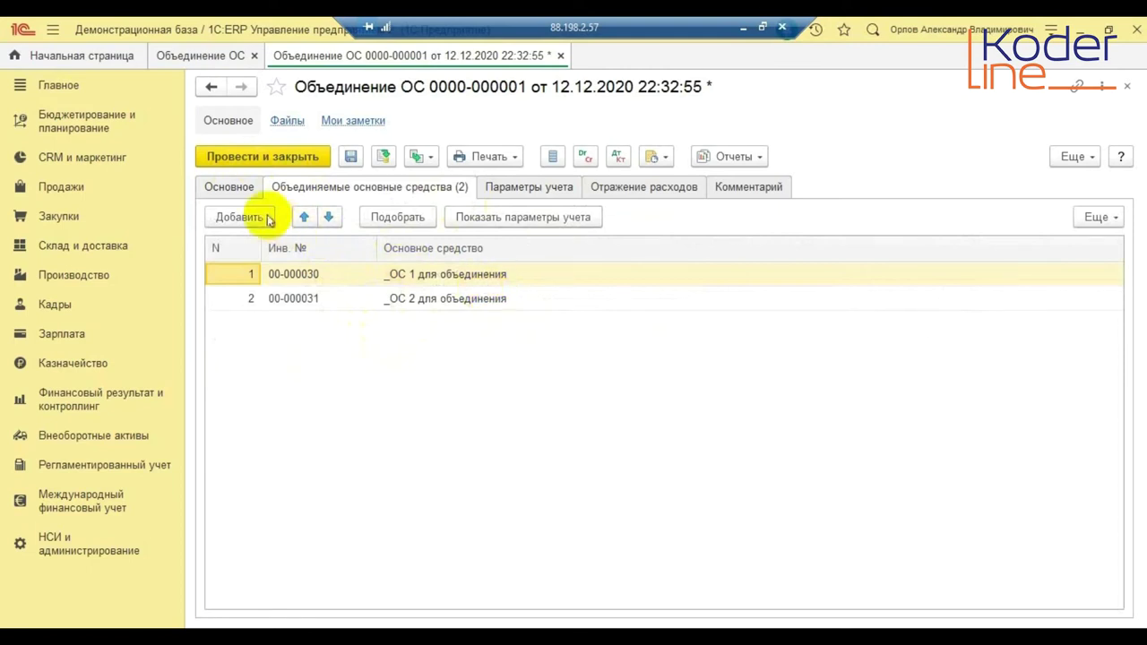
pyautogui.click(238, 217)
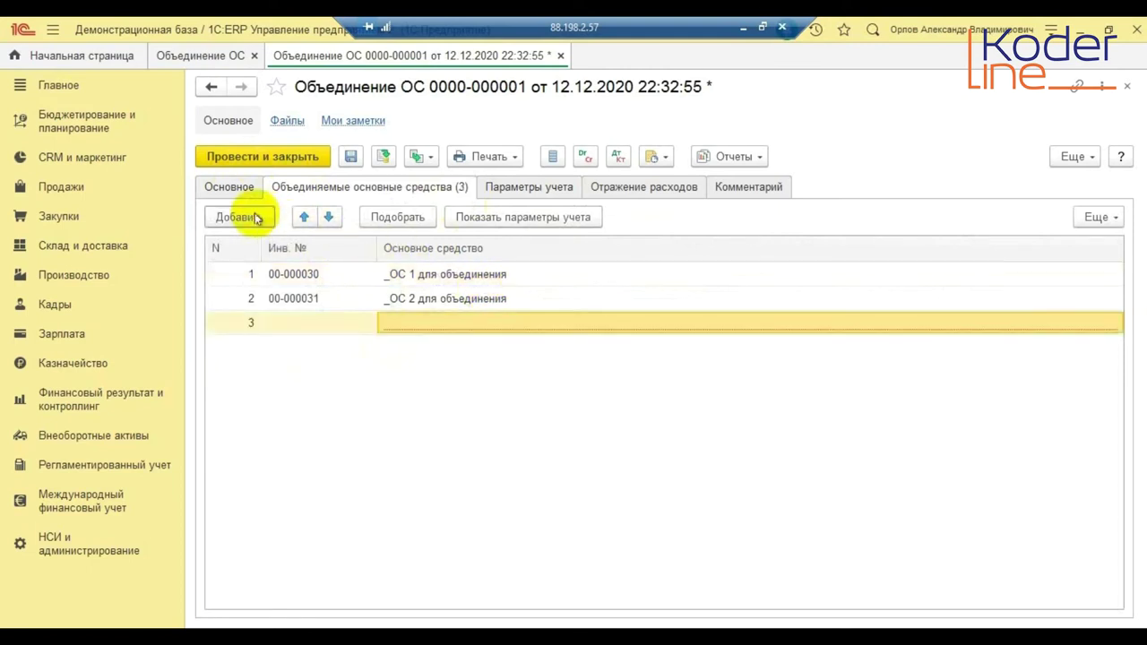
pyautogui.click(420, 325)
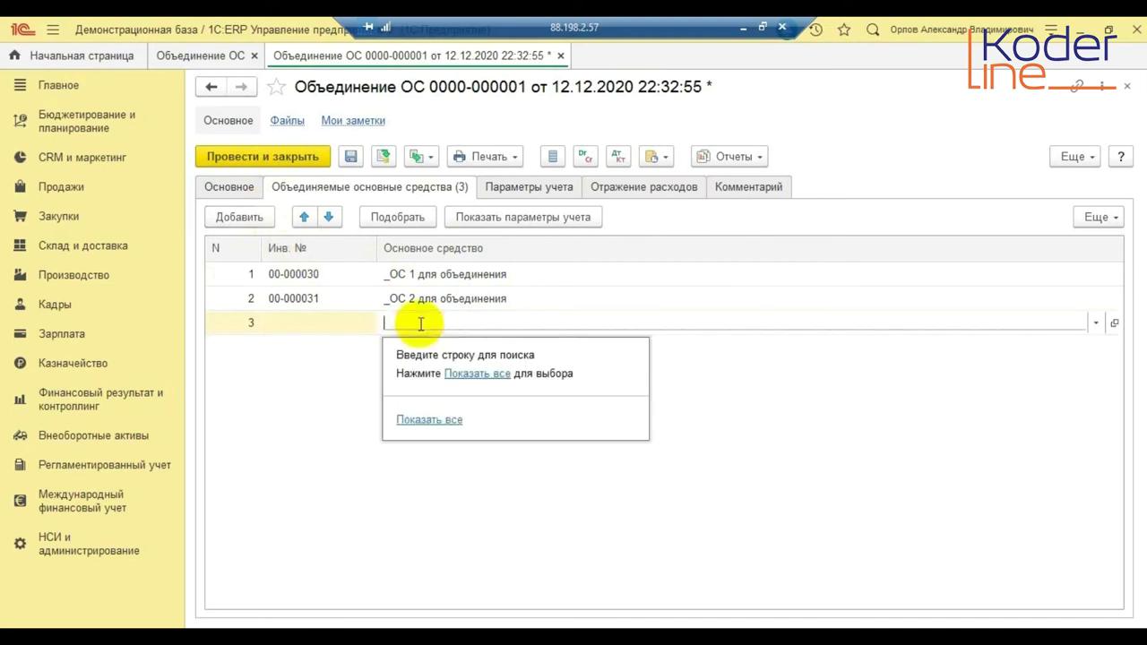
pyautogui.write('_')
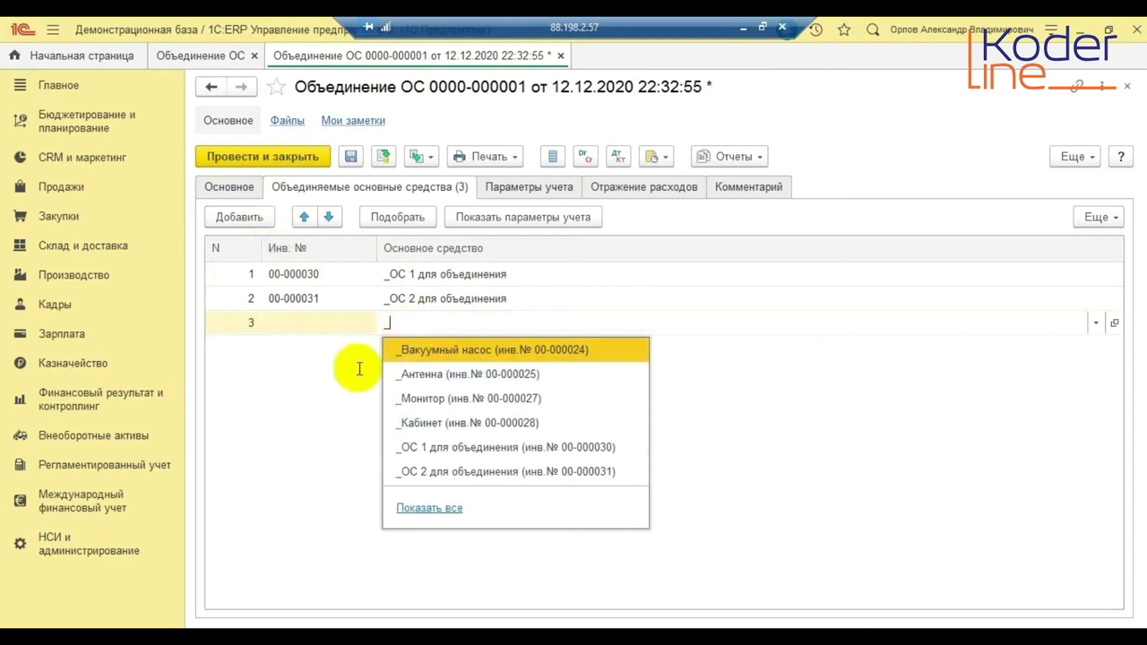
pyautogui.click(307, 404)
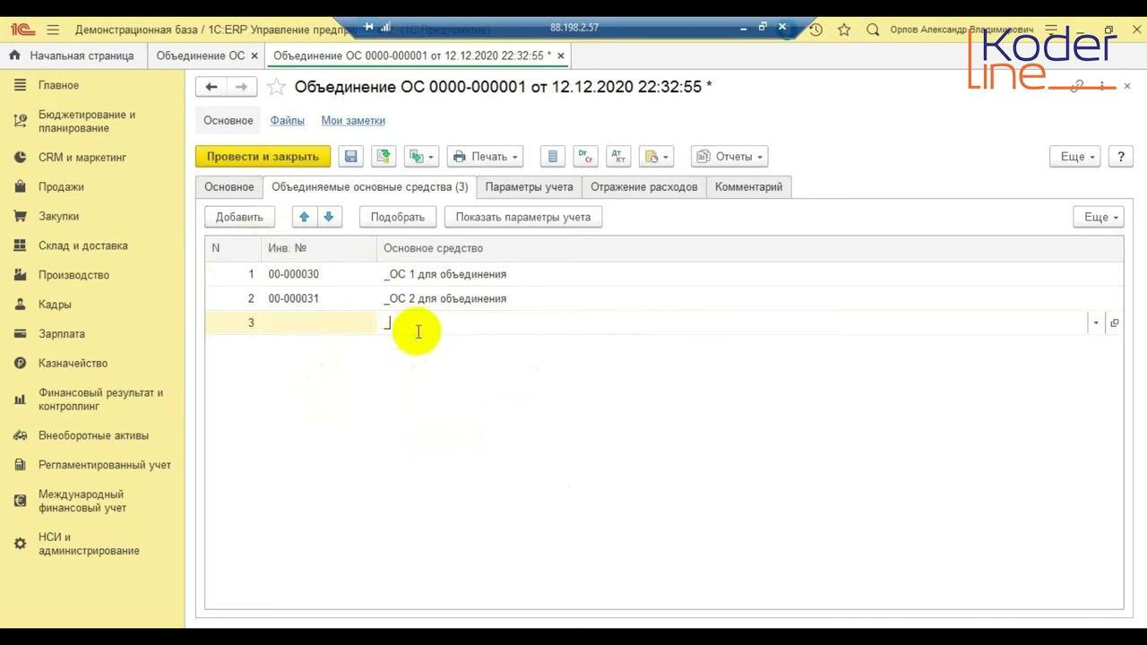
pyautogui.press('BackSpace')
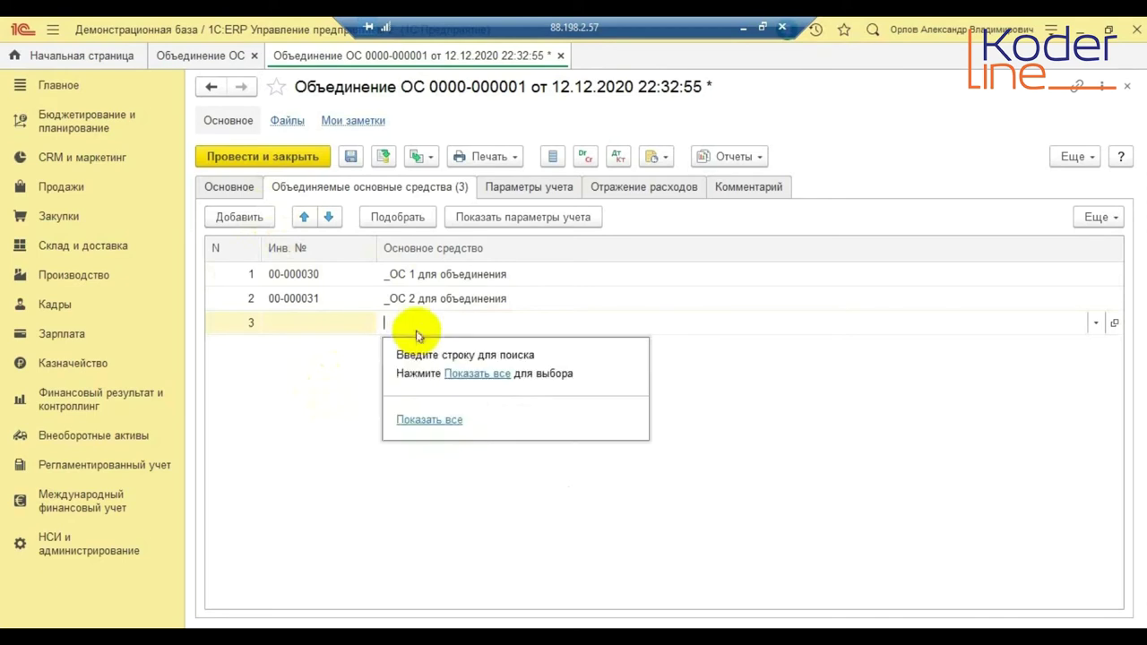
pyautogui.press('Escape')
pyautogui.press('Escape')
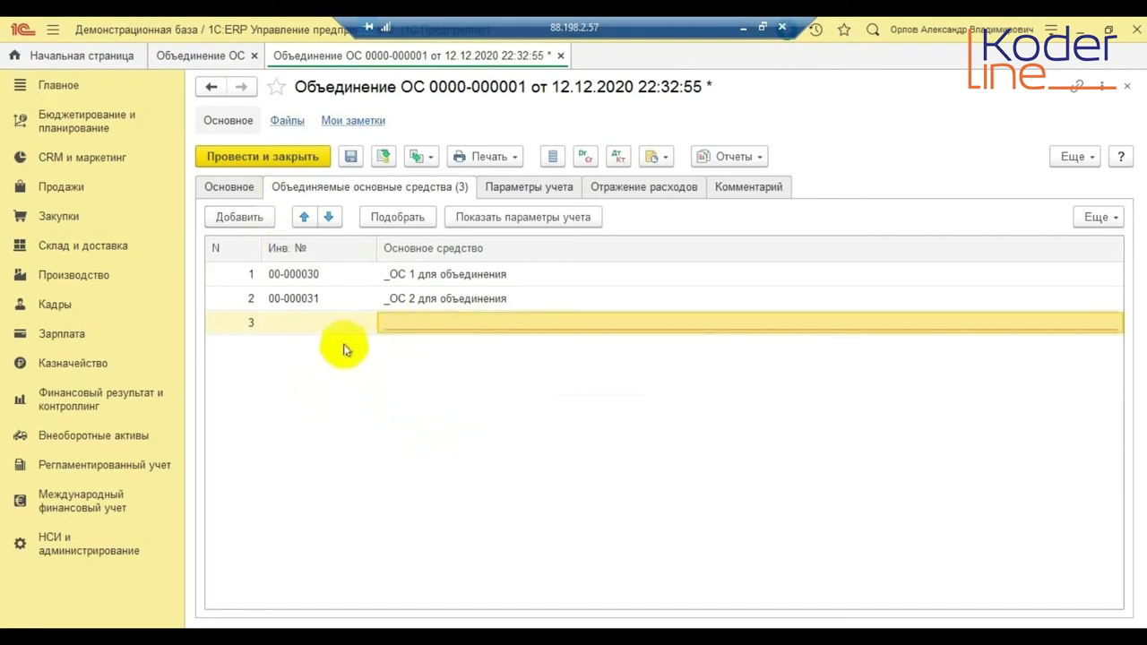
pyautogui.click(336, 322)
pyautogui.press('Delete')
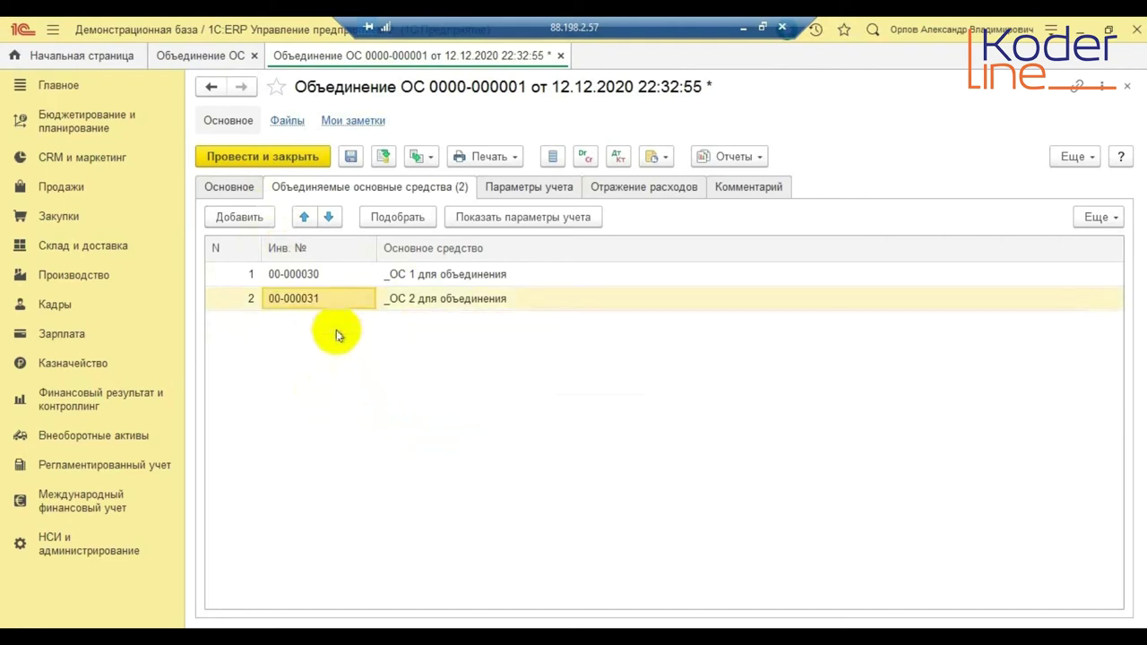
# Show the accounting parameters of the merged assets and examine the fixed assets available for selection, closing that list without picking any.
pyautogui.click(542, 220)
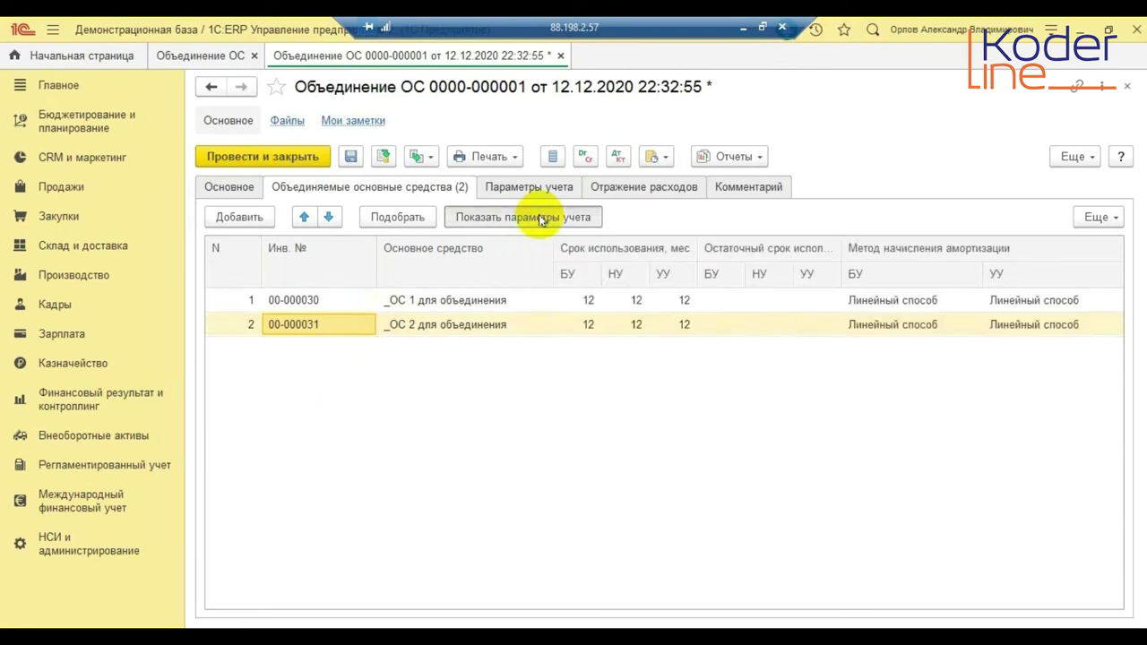
pyautogui.click(405, 217)
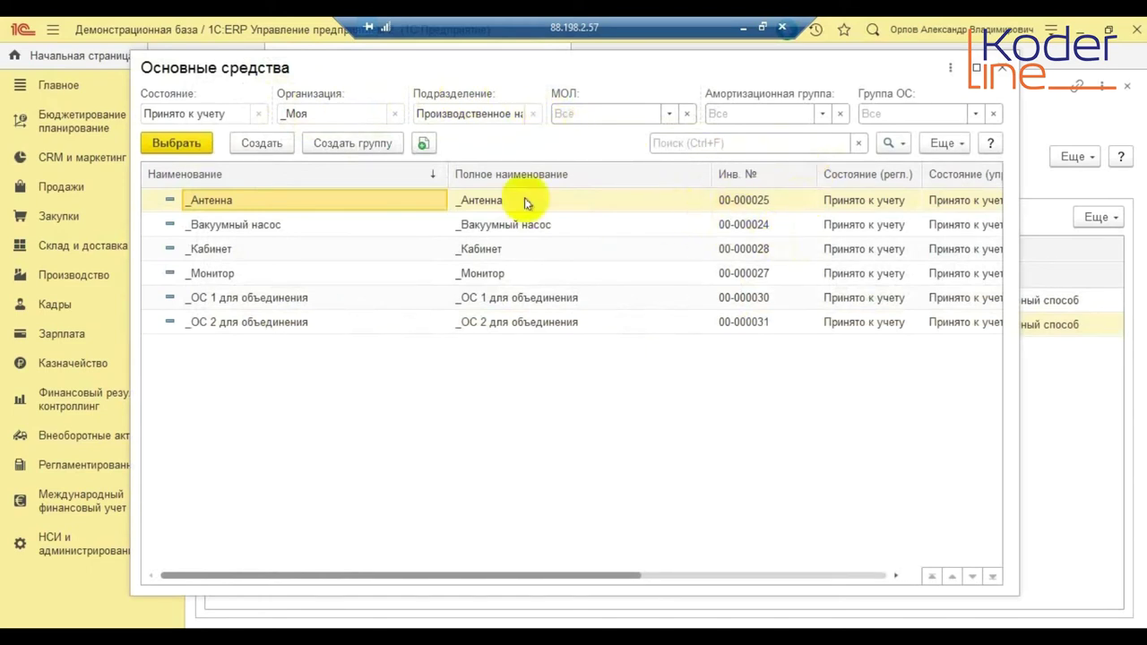
pyautogui.click(273, 274)
pyautogui.click(280, 321)
pyautogui.click(274, 300)
pyautogui.click(274, 320)
pyautogui.click(262, 294)
pyautogui.click(269, 318)
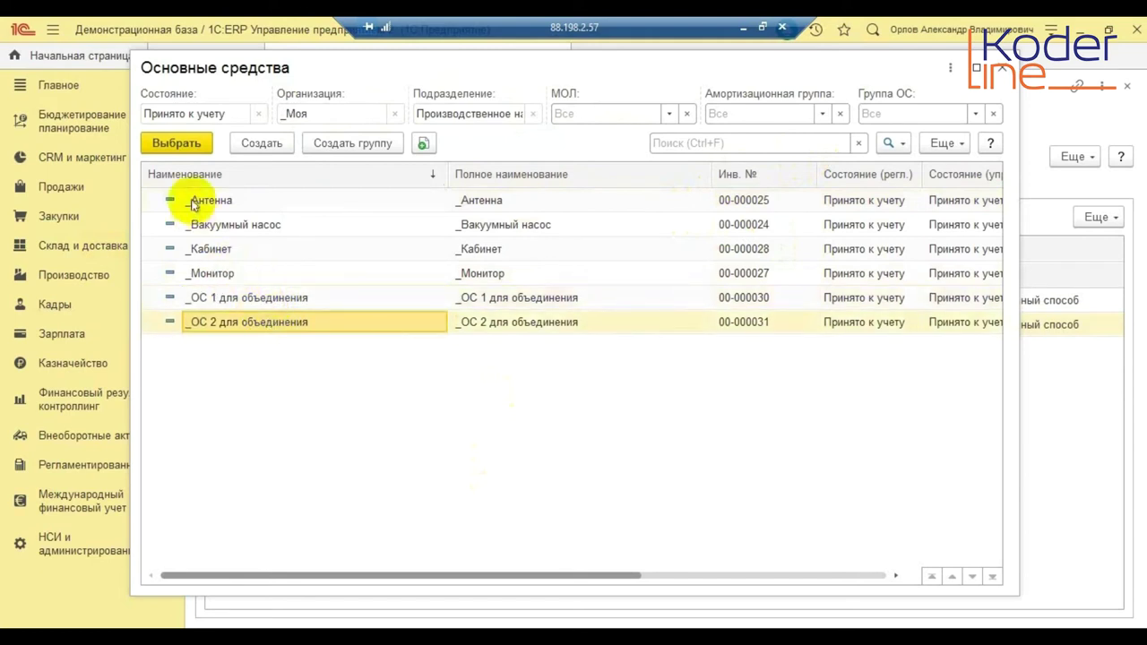
pyautogui.click(1002, 68)
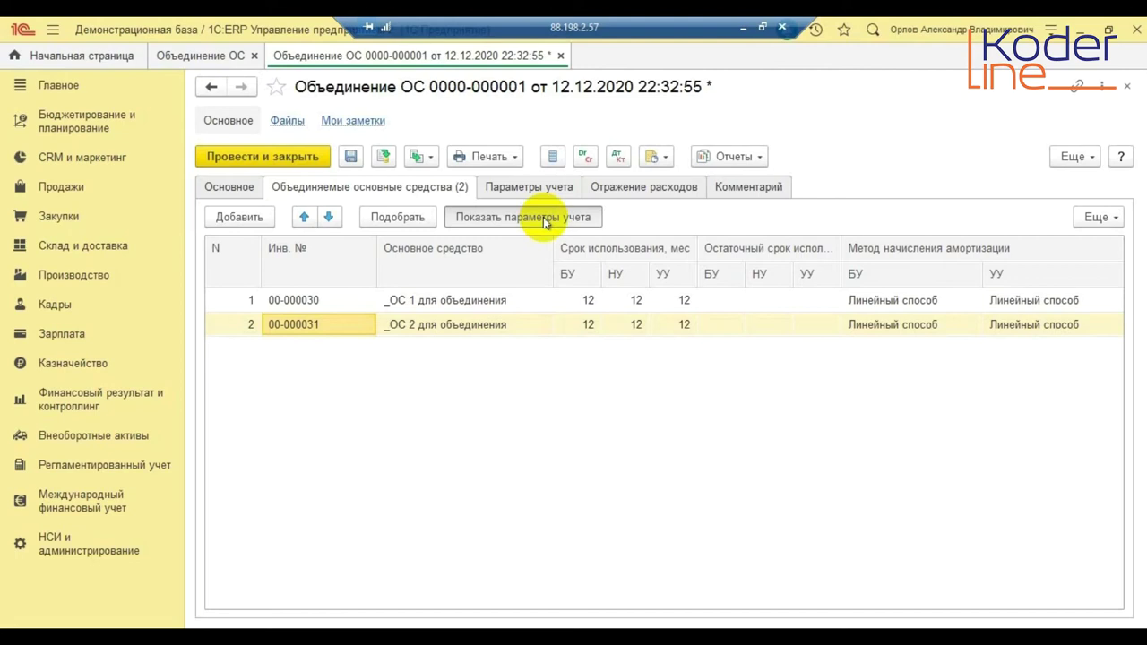
# In the accounting parameters, set Амортизационная группа to Первая группа and the Бухгалтерский учет useful life to 12 months.
pyautogui.click(530, 186)
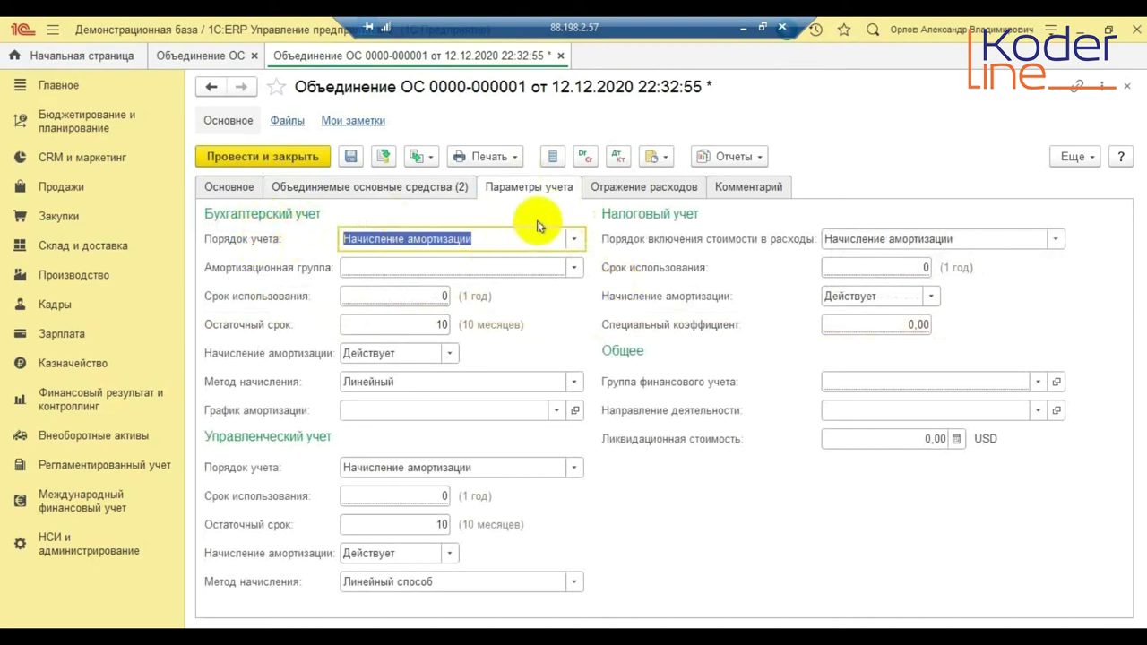
pyautogui.click(575, 241)
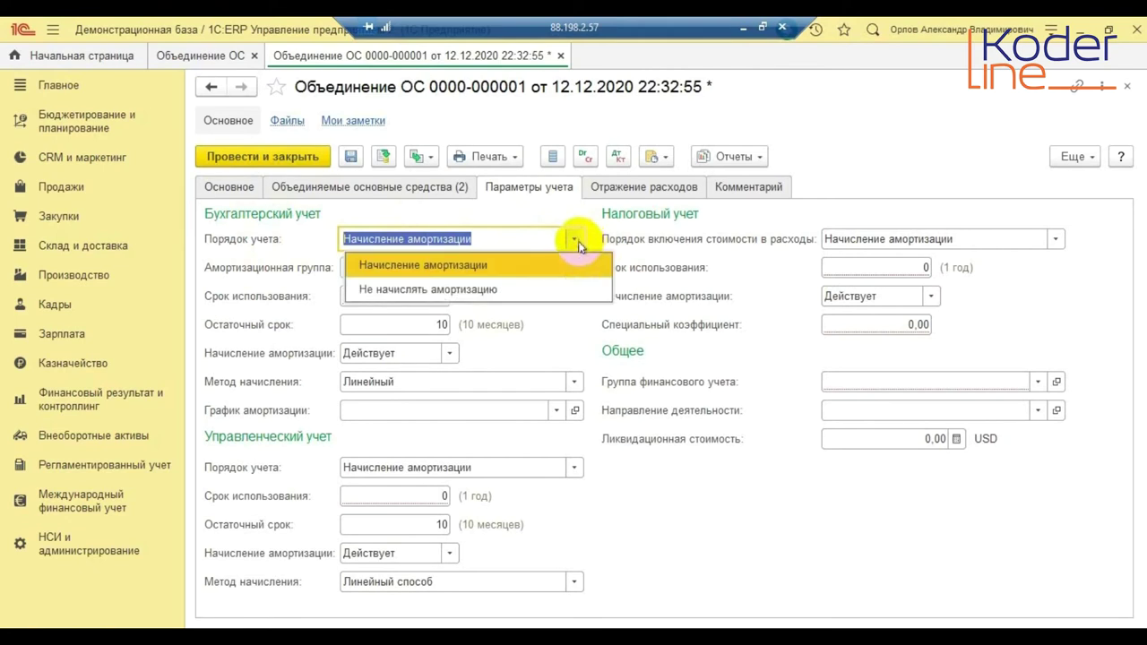
pyautogui.click(584, 223)
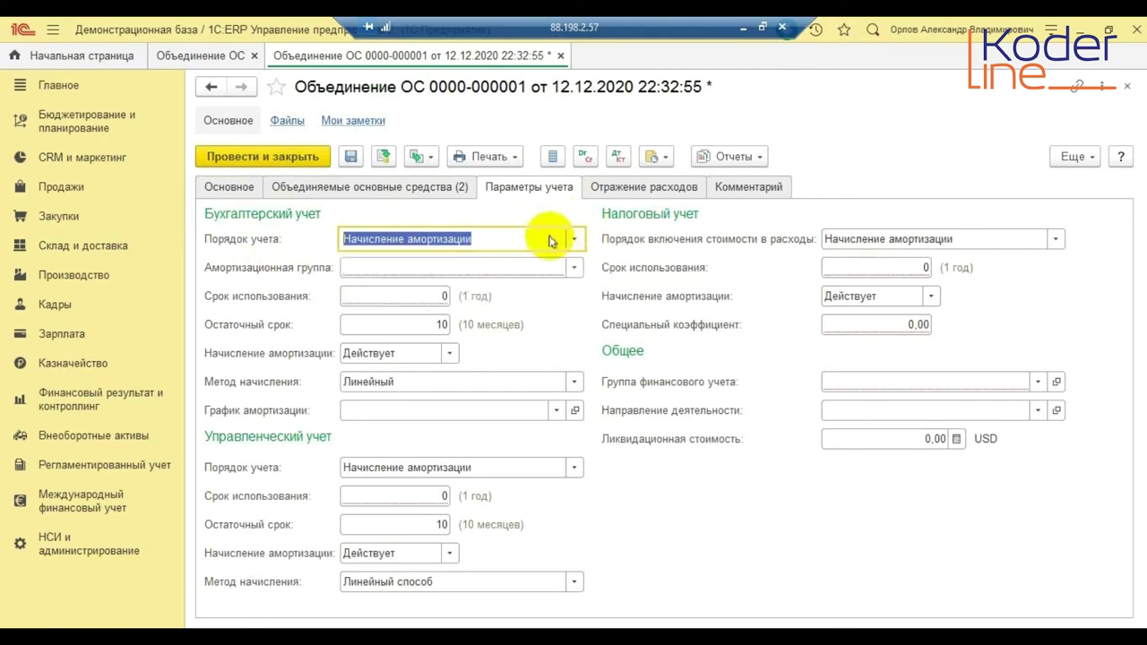
pyautogui.click(468, 266)
pyautogui.click(466, 295)
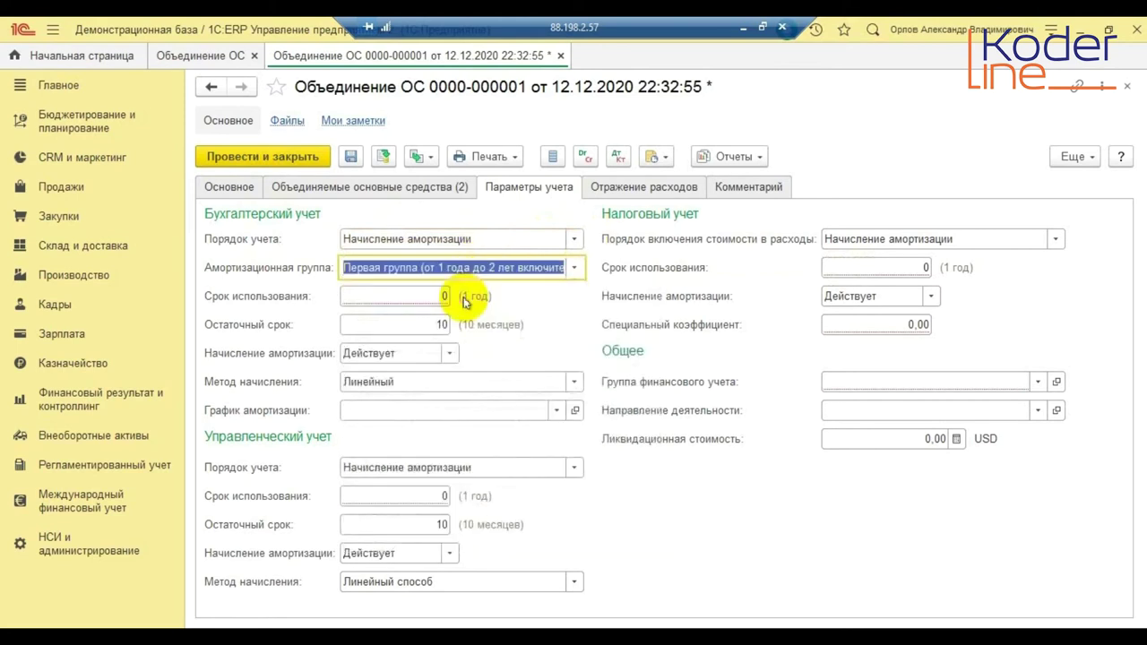
pyautogui.click(420, 301)
pyautogui.write('12')
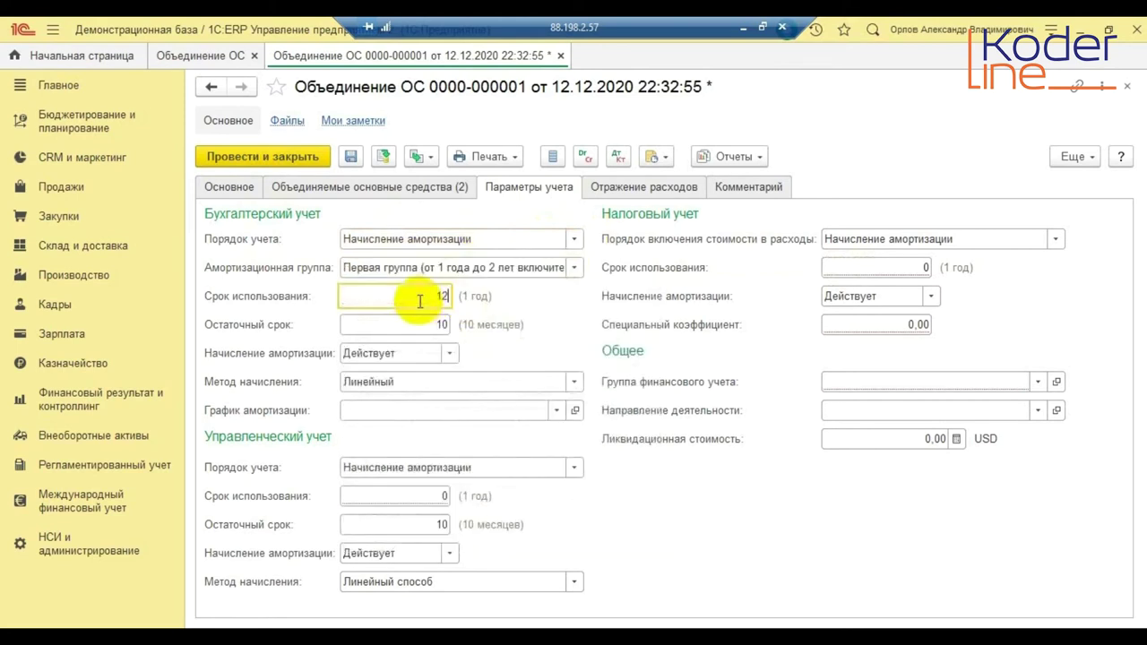
pyautogui.press('Tab')
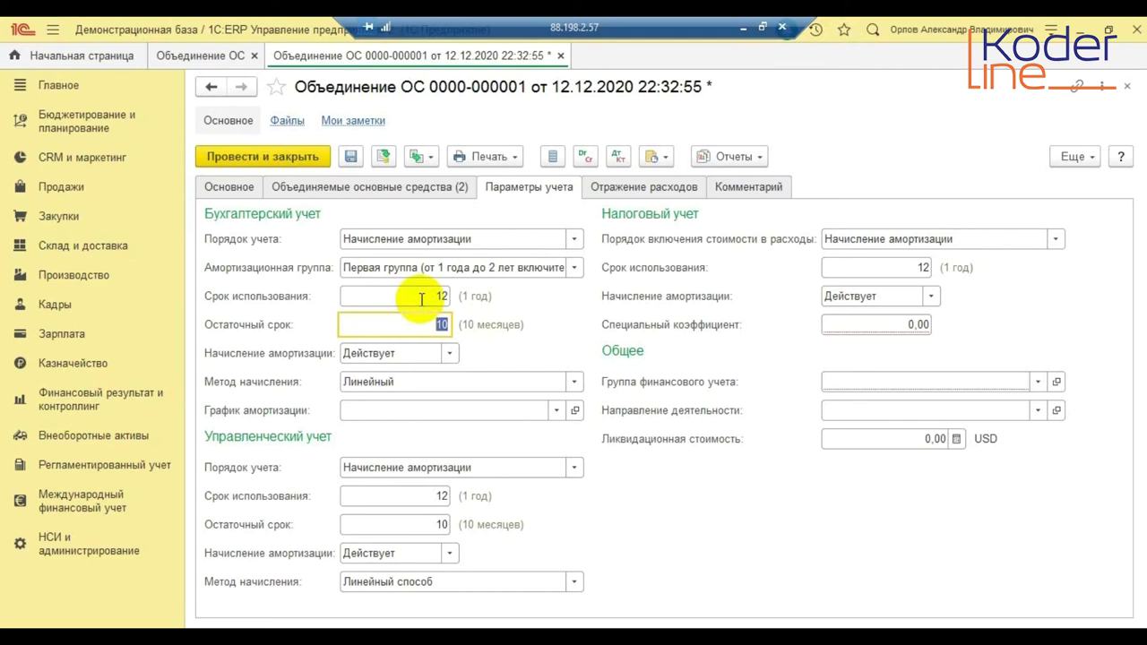
# Check the available Метод начисления options without changing the method, and set Группа финансового учета to Офисное оборудование.
pyautogui.click(574, 383)
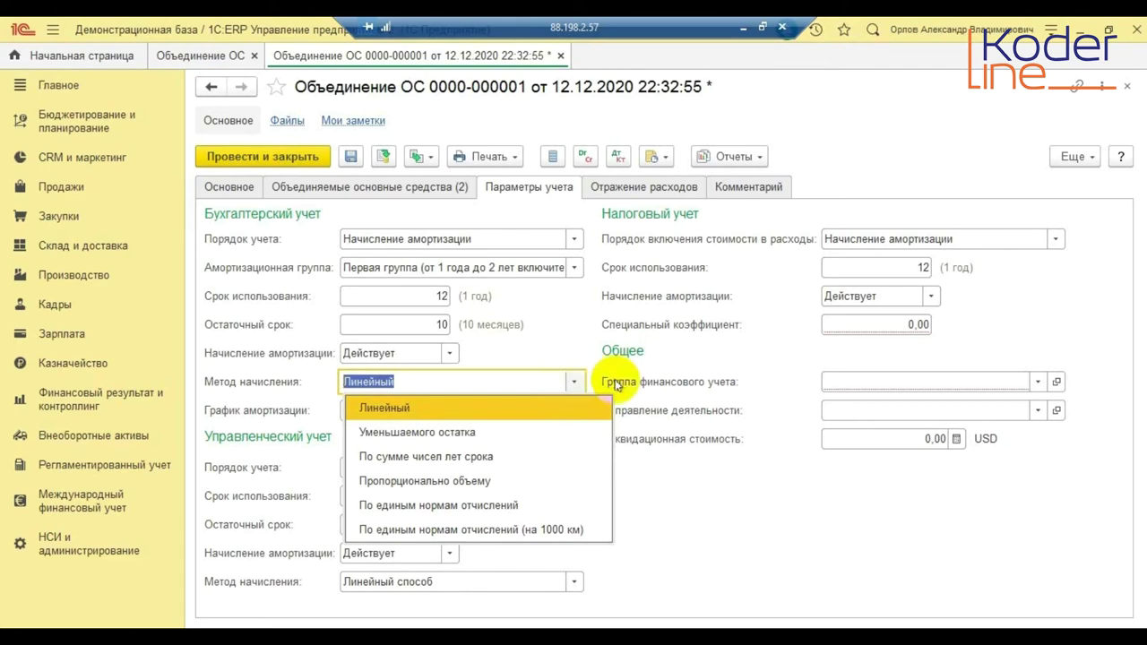
pyautogui.click(668, 506)
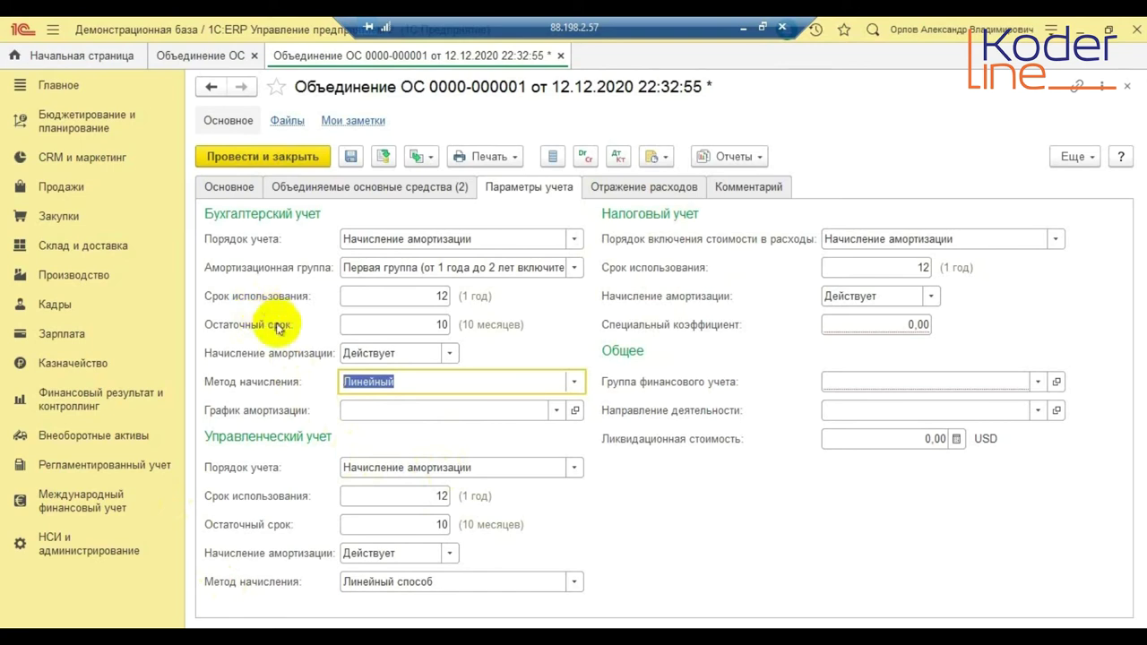
pyautogui.moveTo(278, 328)
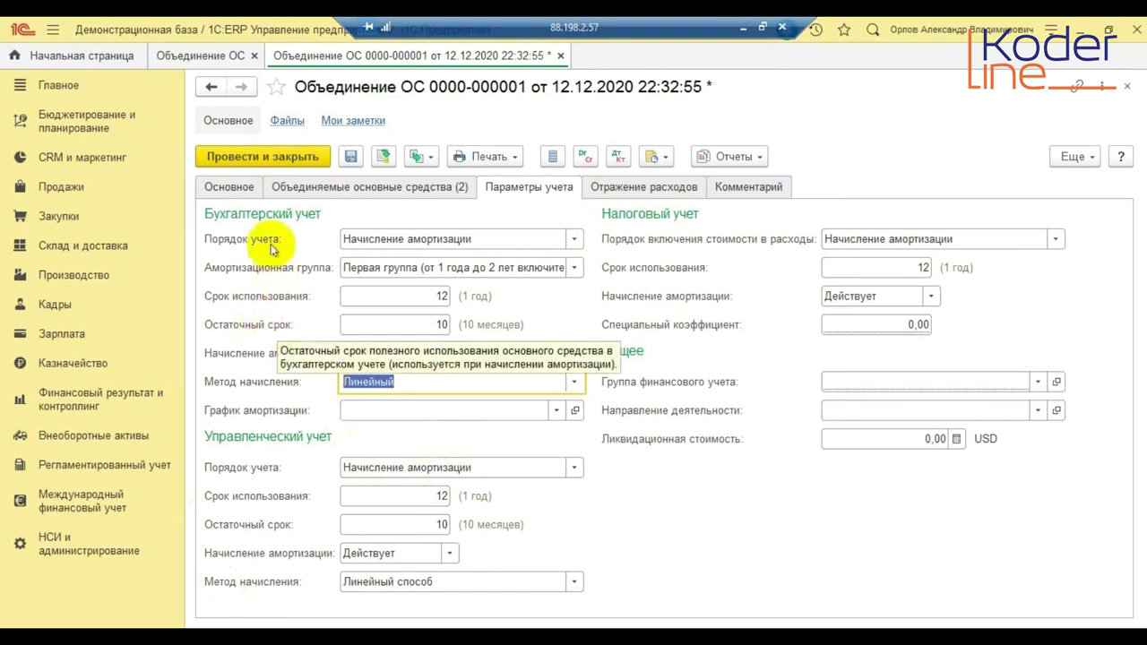
pyautogui.moveTo(269, 241)
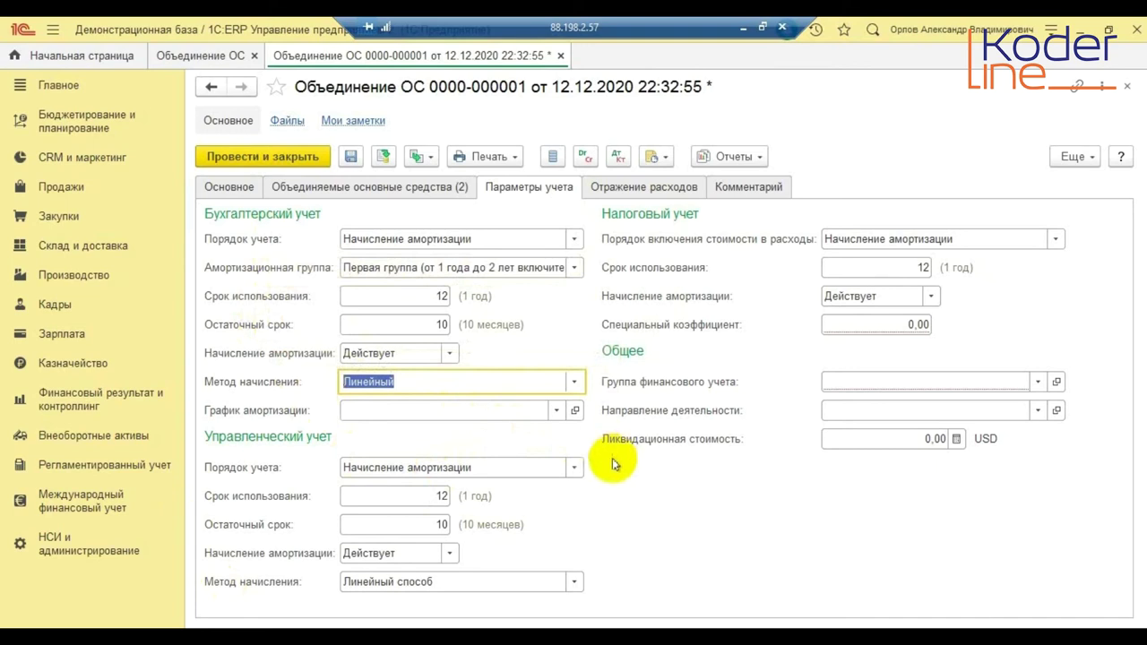
pyautogui.click(851, 384)
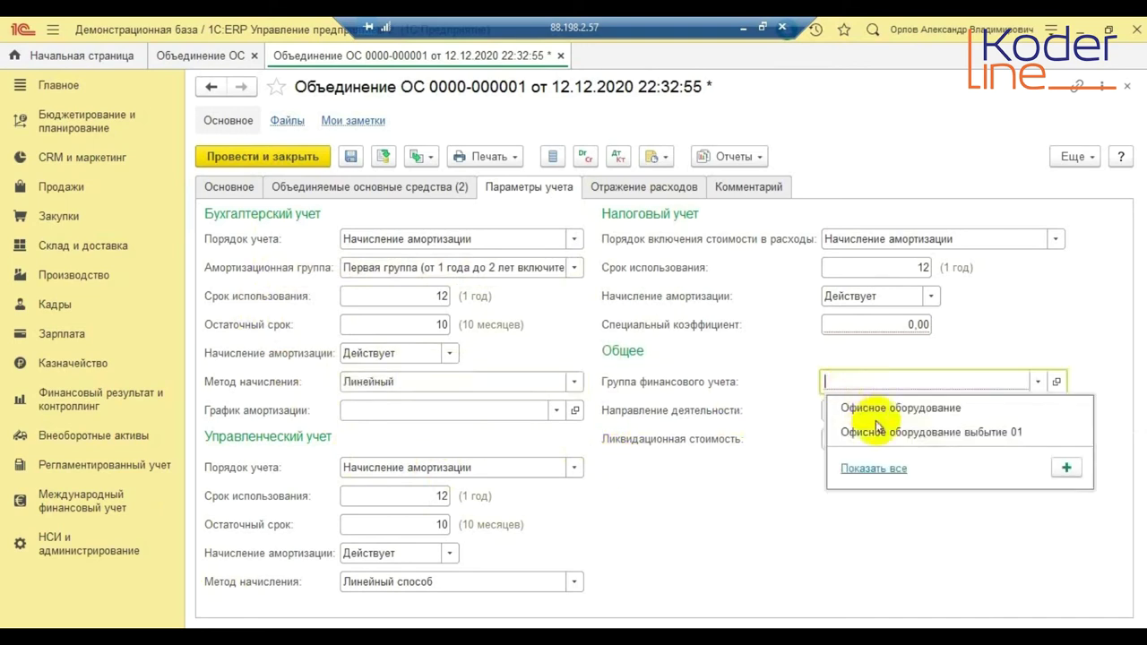
pyautogui.click(878, 408)
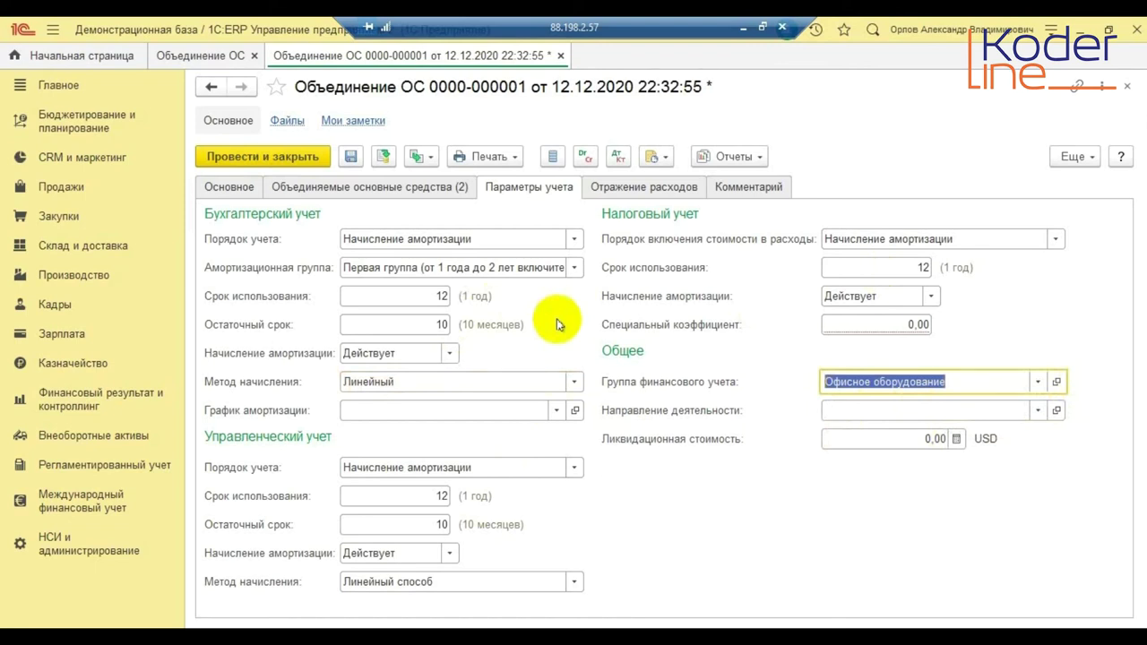
# Set the expense item for accounting and tax depreciation to _Амортизация ОС under Отражение расходов.
pyautogui.click(603, 191)
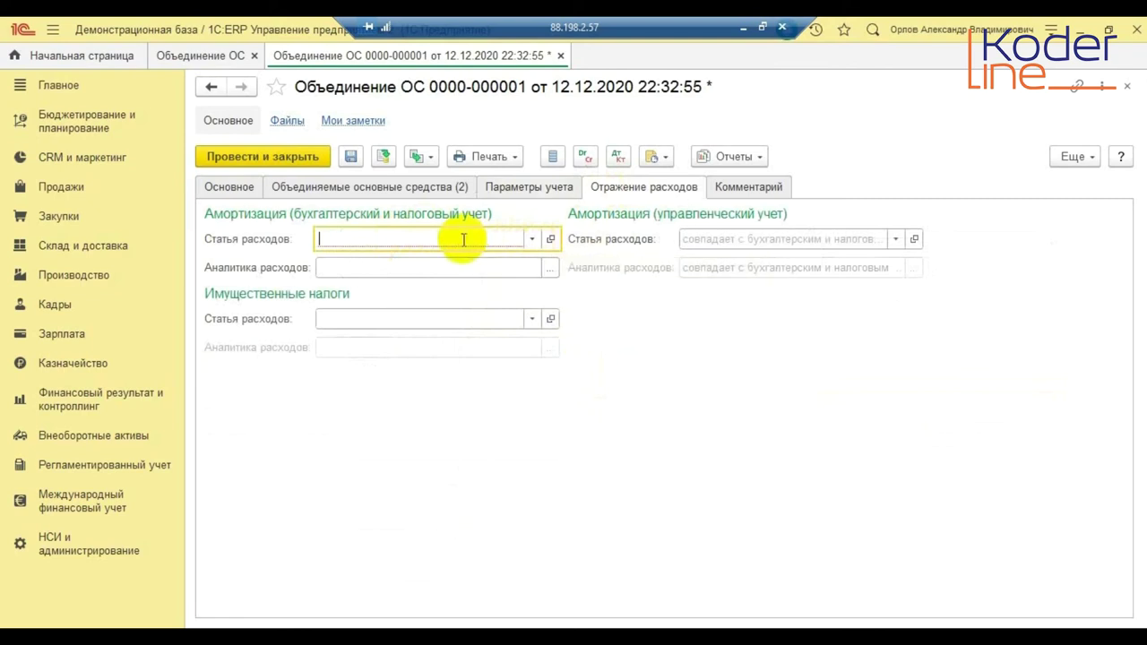
pyautogui.write('_')
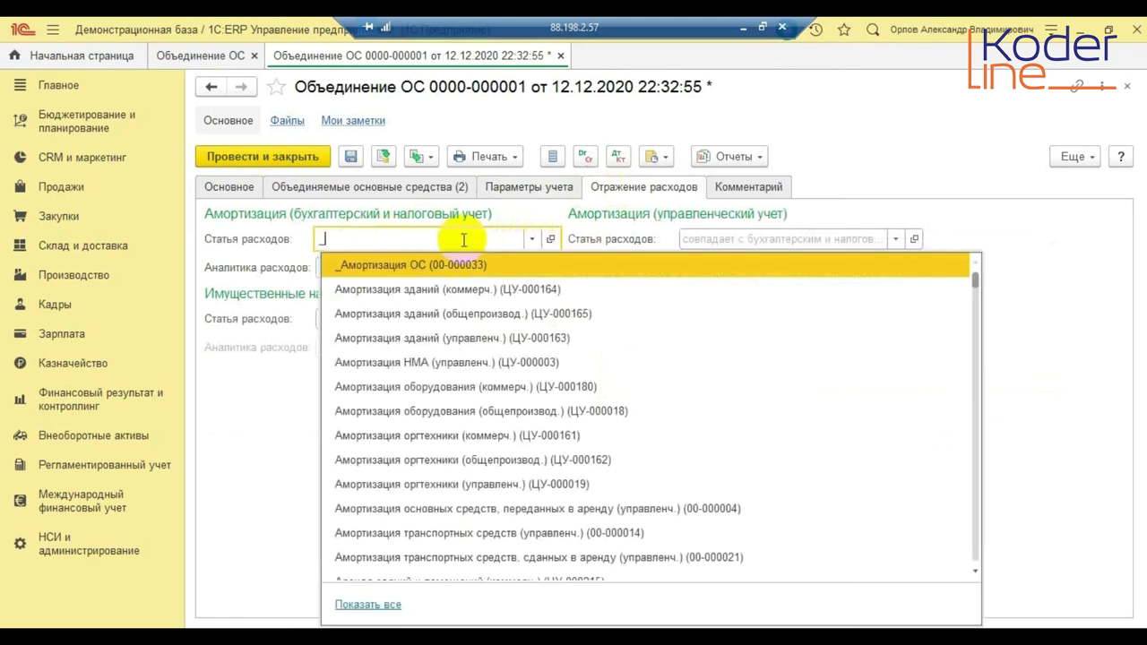
pyautogui.click(449, 265)
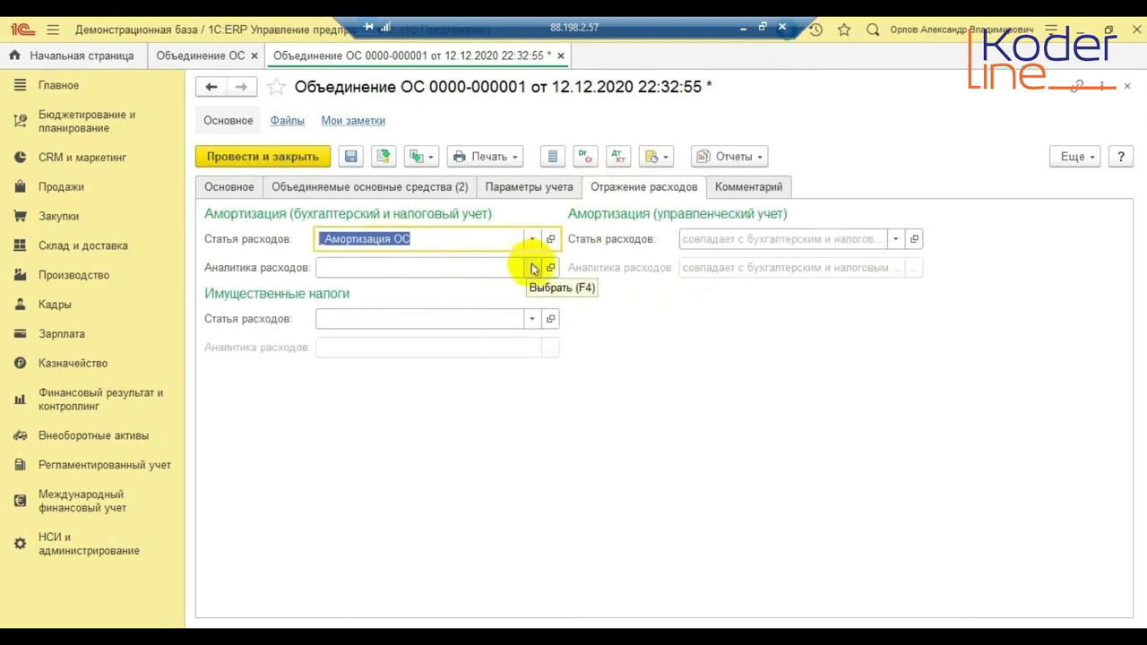
# Look through the expense items available for Имущественные налоги, including those in the Расходы от прочих операций group.
pyautogui.click(332, 321)
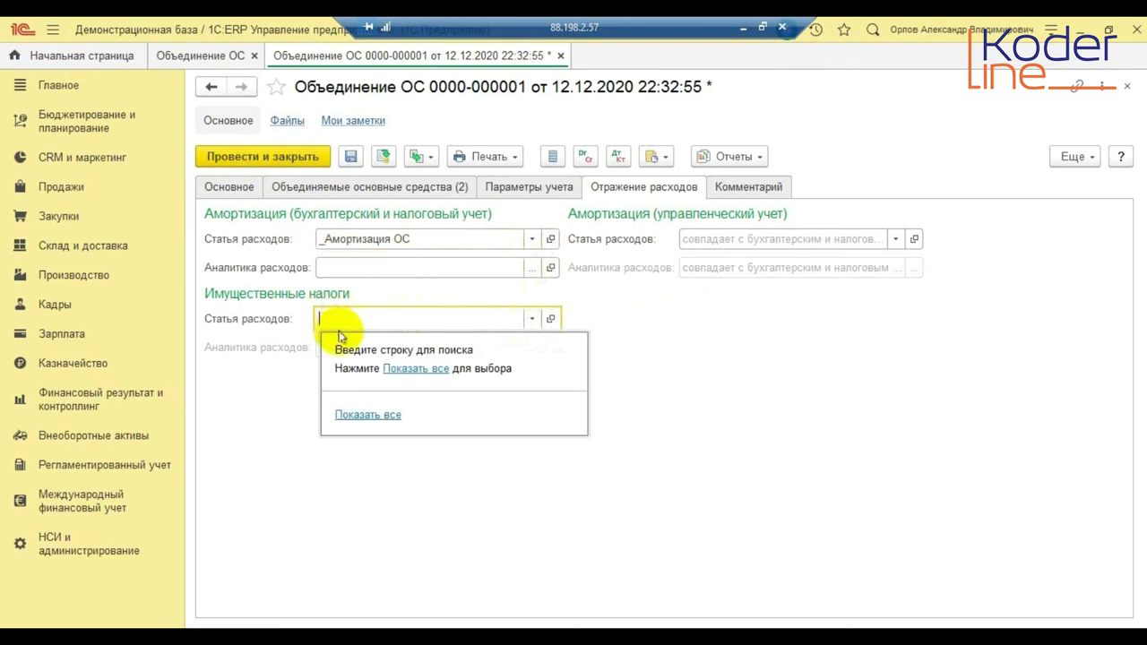
pyautogui.click(416, 369)
pyautogui.click(494, 519)
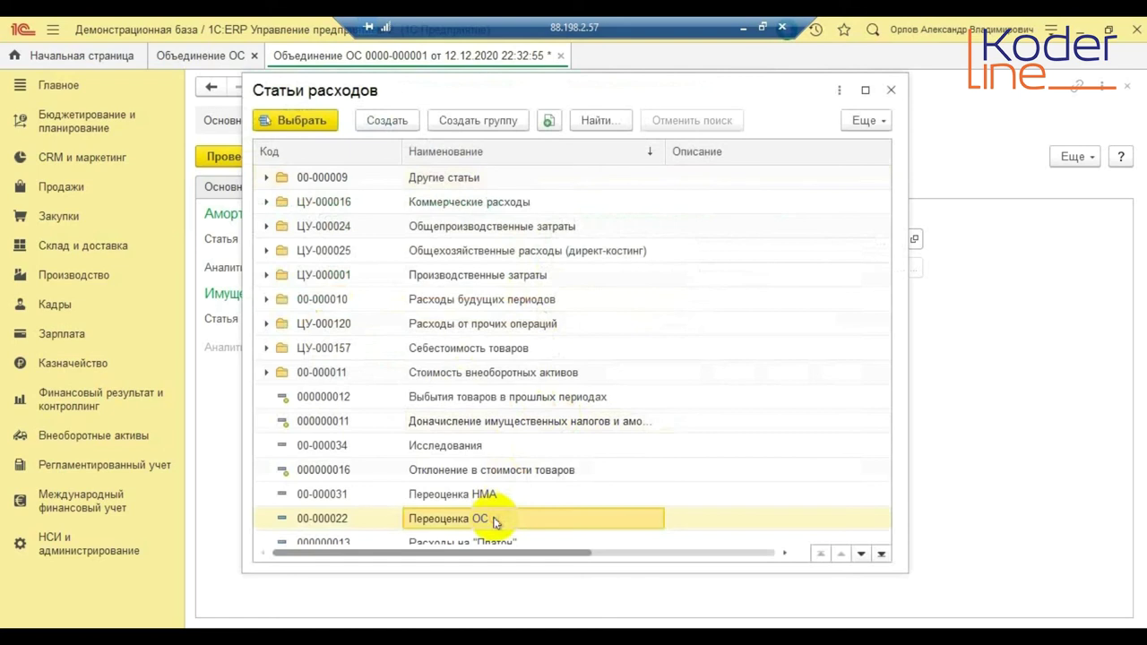
pyautogui.click(476, 446)
pyautogui.click(469, 297)
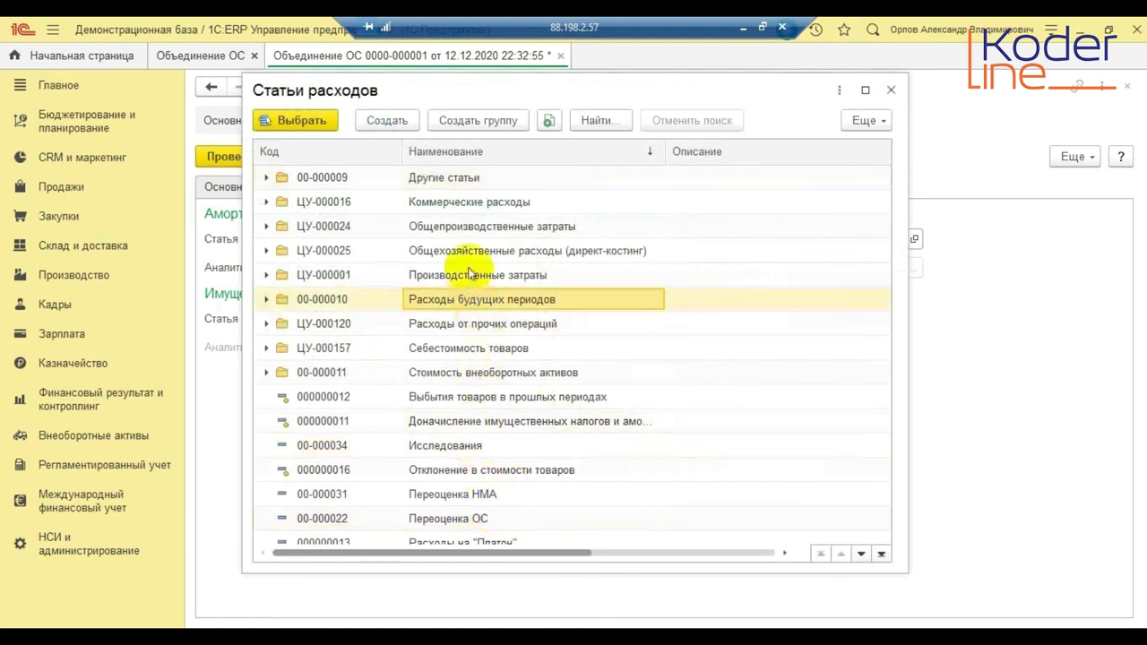
pyautogui.click(480, 372)
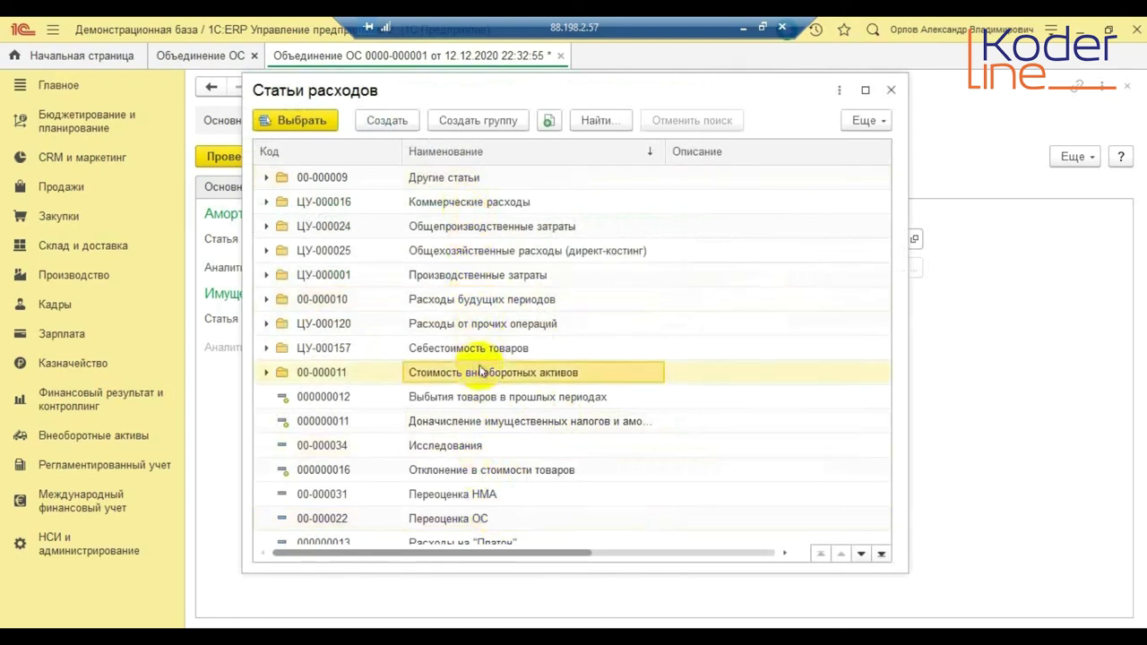
pyautogui.doubleClick(476, 324)
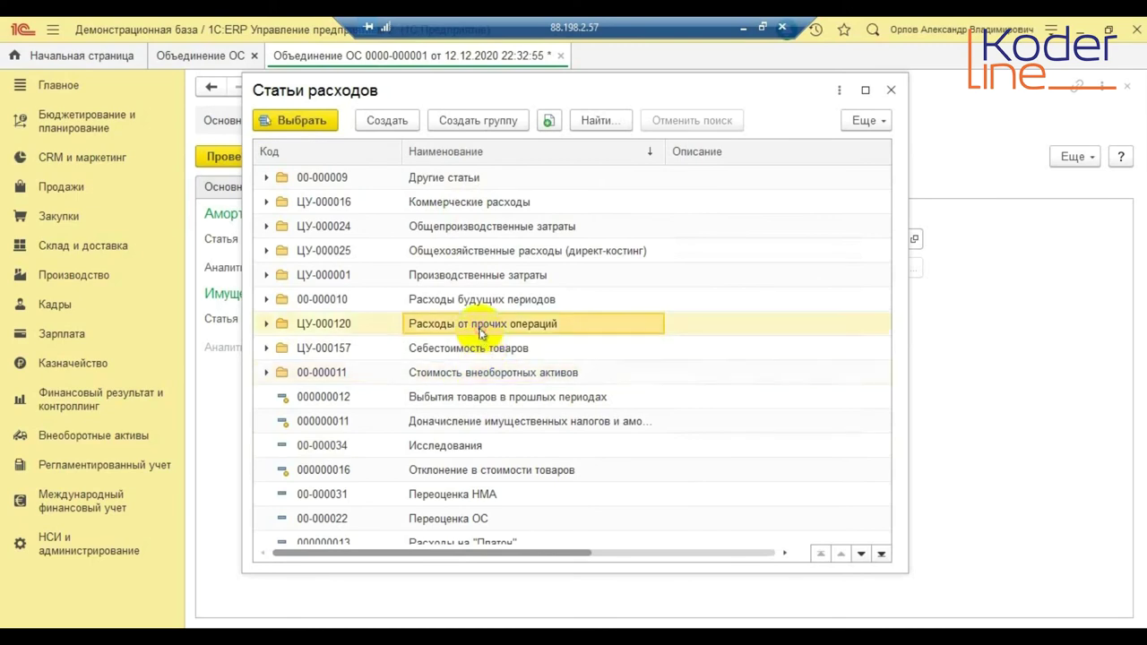
pyautogui.click(525, 446)
pyautogui.scroll(-5, 567, 491)
pyautogui.click(574, 493)
pyautogui.click(507, 468)
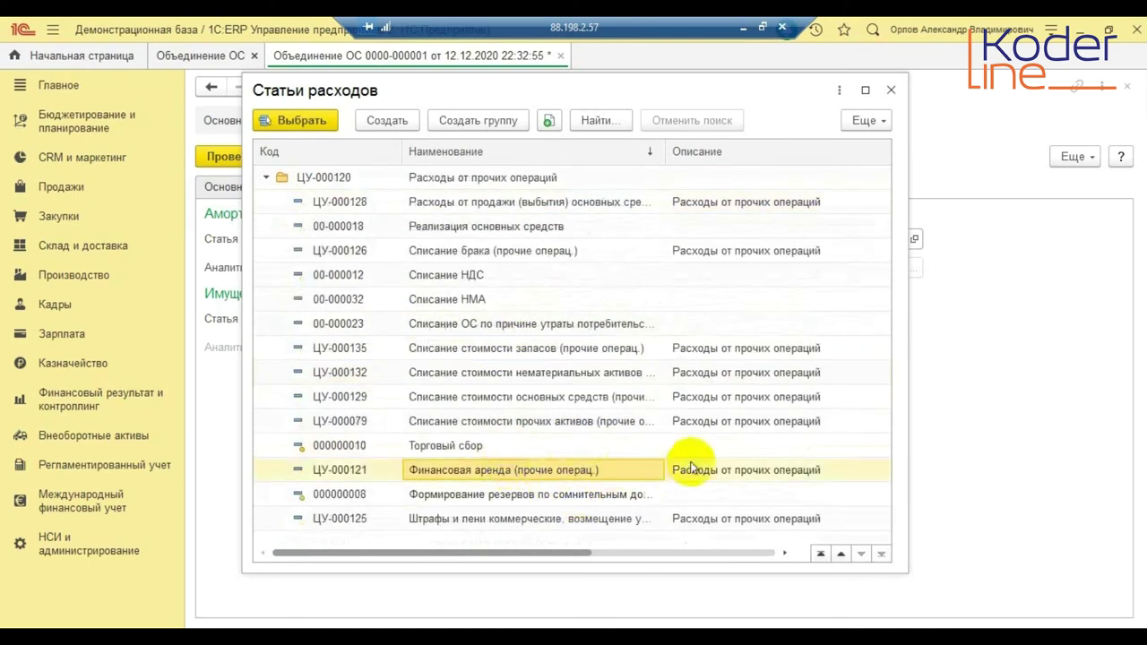
pyautogui.scroll(2, 614, 461)
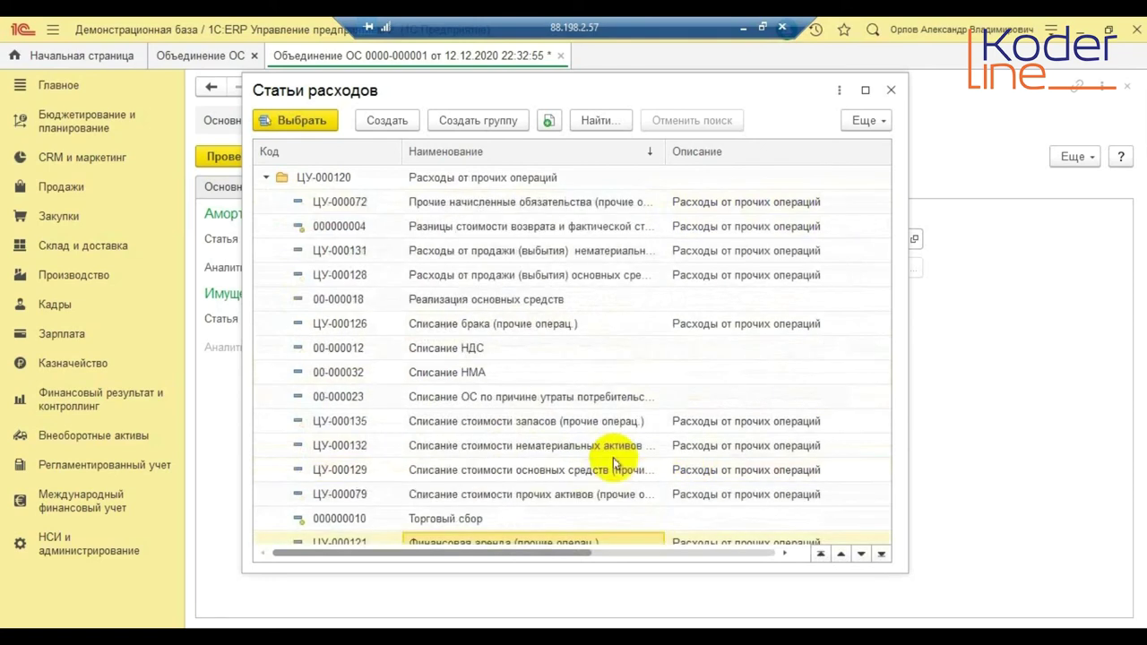
pyautogui.scroll(3, 556, 376)
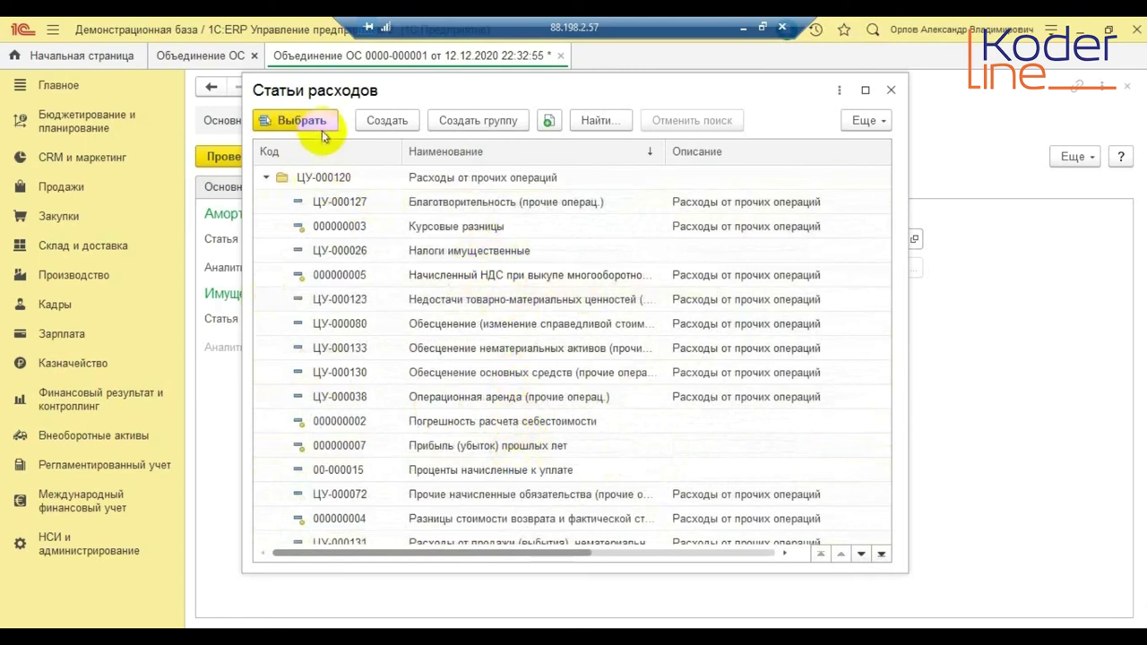
# Start a new expense item named Прочие расхлды in that group, with the expense type Прочие операционные и внереализационные расходы.
pyautogui.click(385, 121)
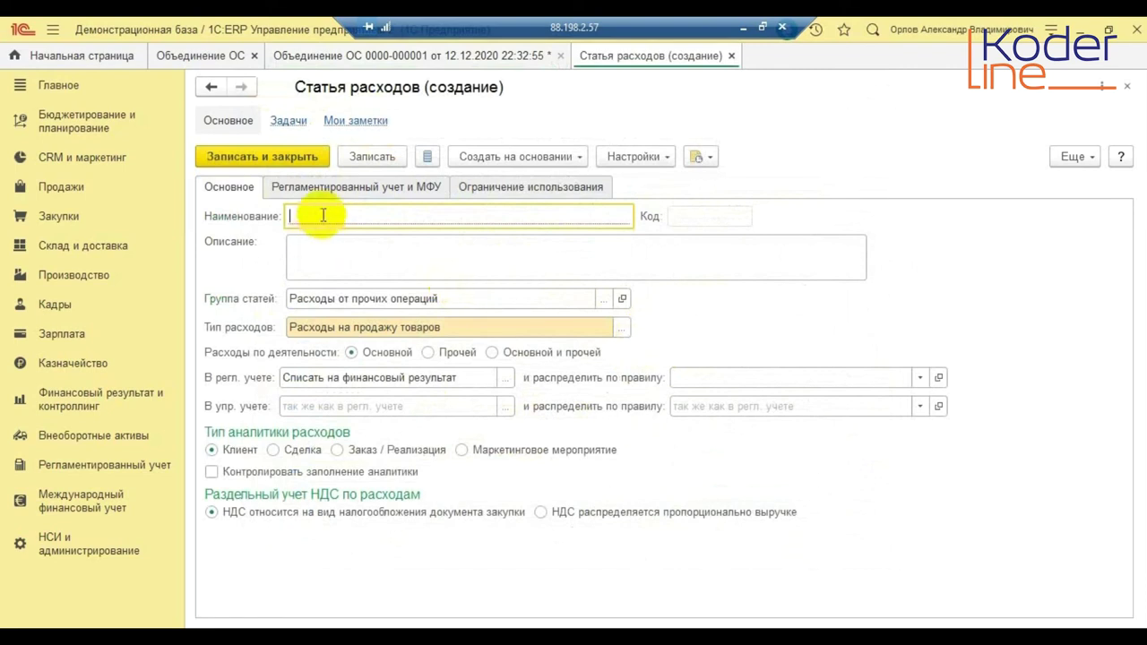
pyautogui.write('Прочи')
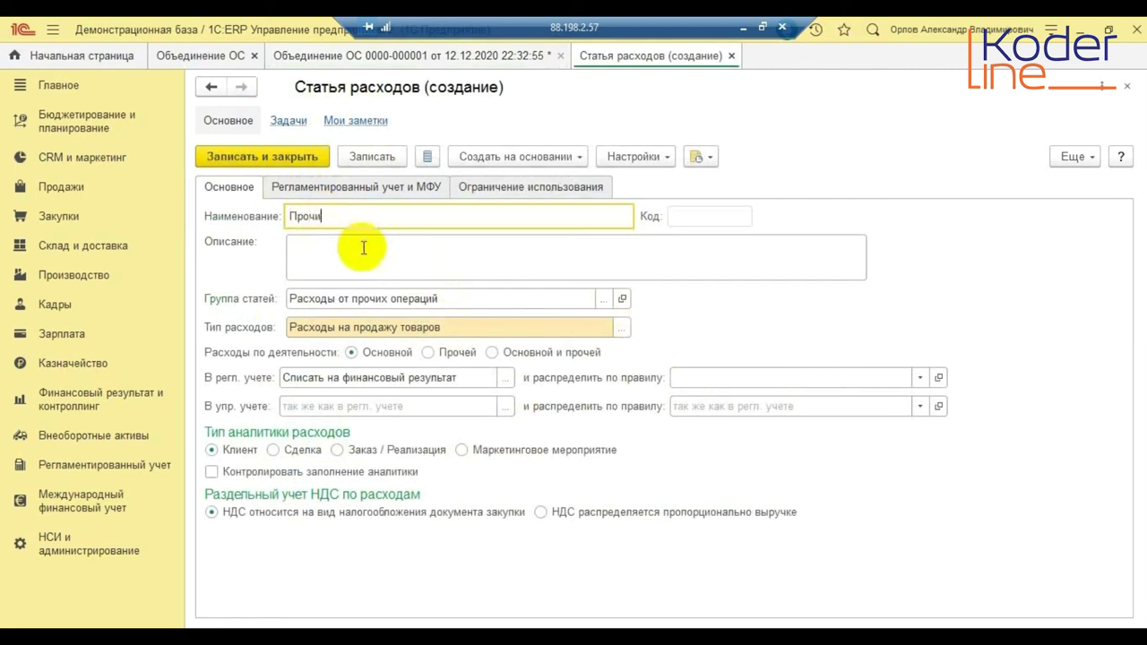
pyautogui.write('е расходы')
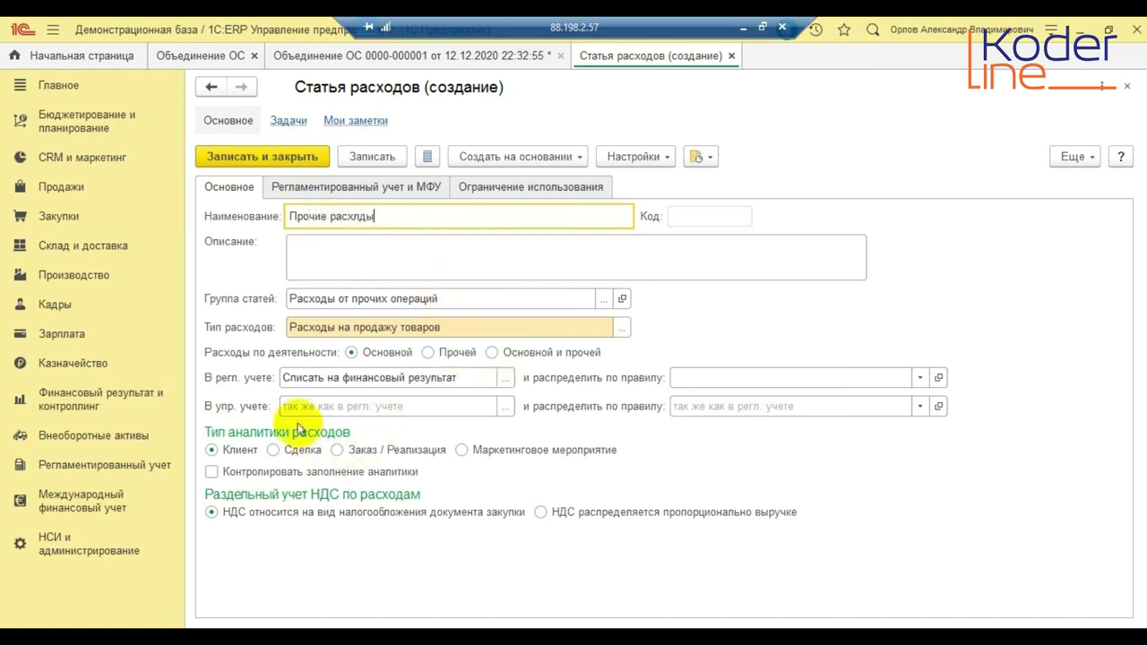
pyautogui.click(417, 326)
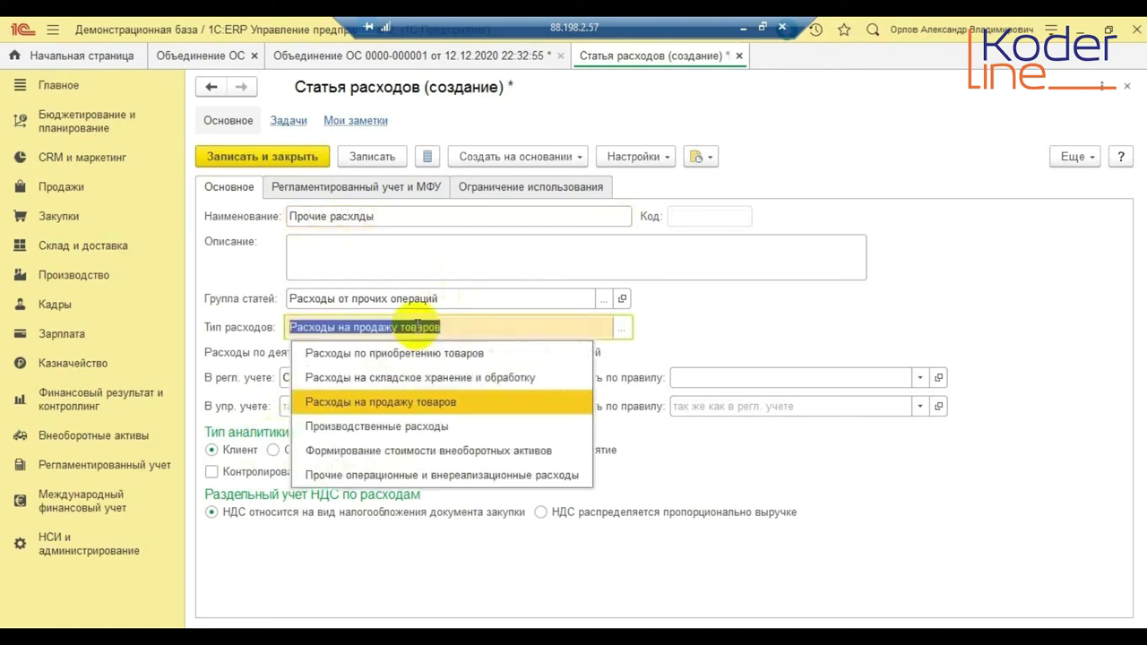
pyautogui.click(386, 476)
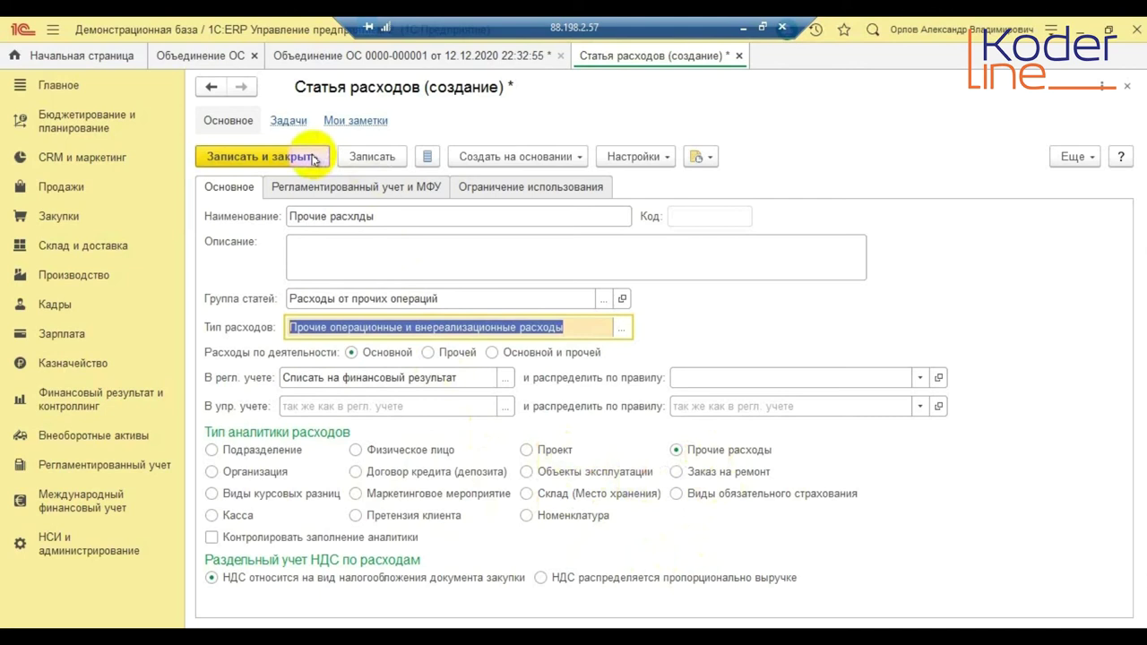
# In the item's regulated accounting settings, set the main-activity expense kind to Прочие расходы, Счет учета to 26 and Счет списания (ОСНО) to 90.07.1.
pyautogui.click(305, 186)
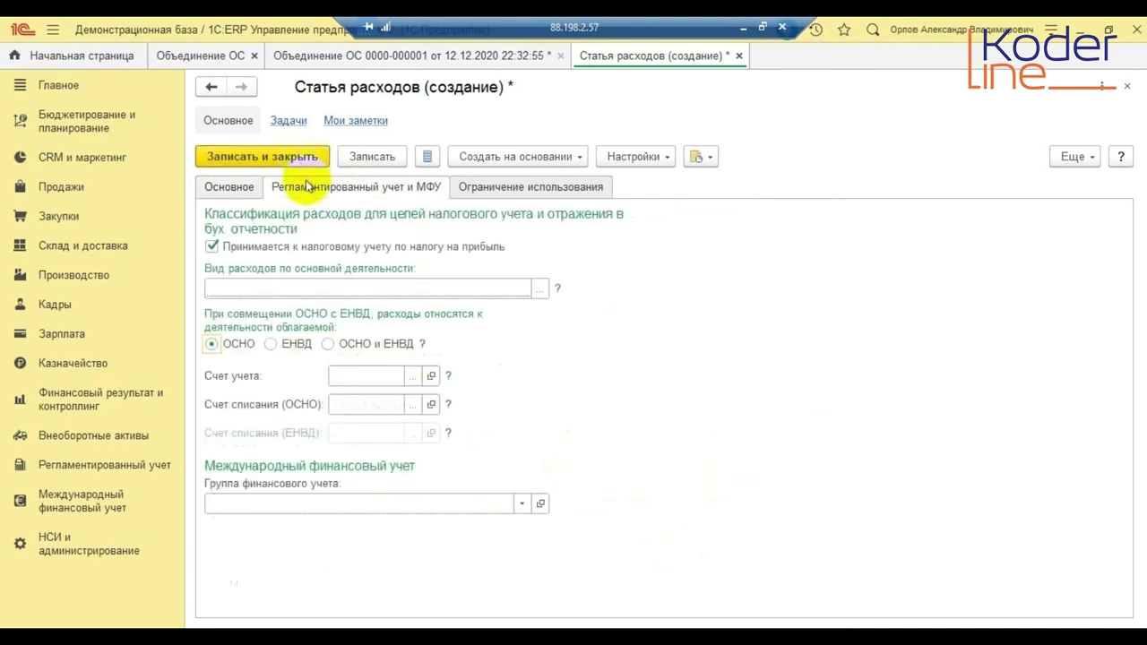
pyautogui.click(314, 288)
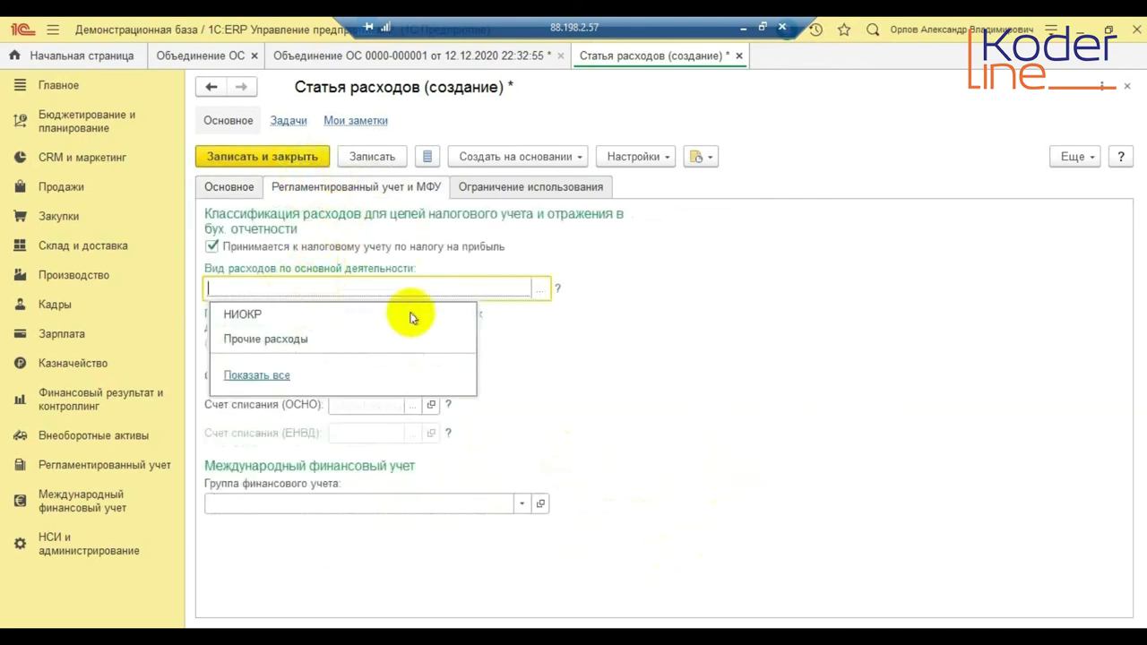
pyautogui.click(341, 337)
pyautogui.click(346, 375)
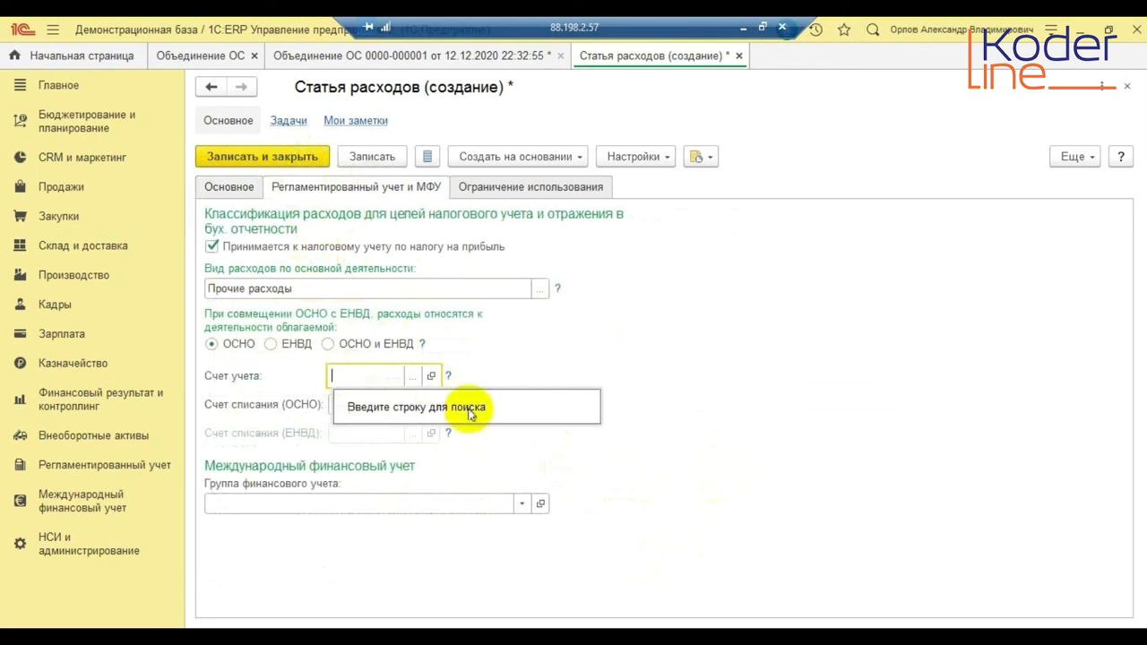
pyautogui.write('26')
pyautogui.click(468, 411)
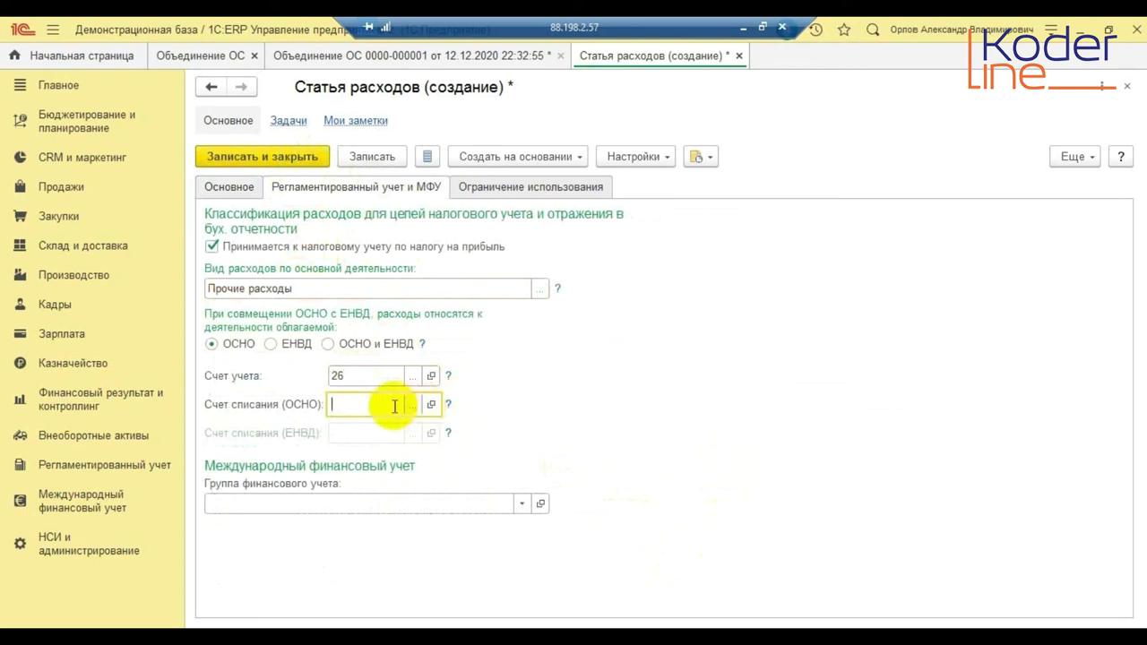
pyautogui.write('9')
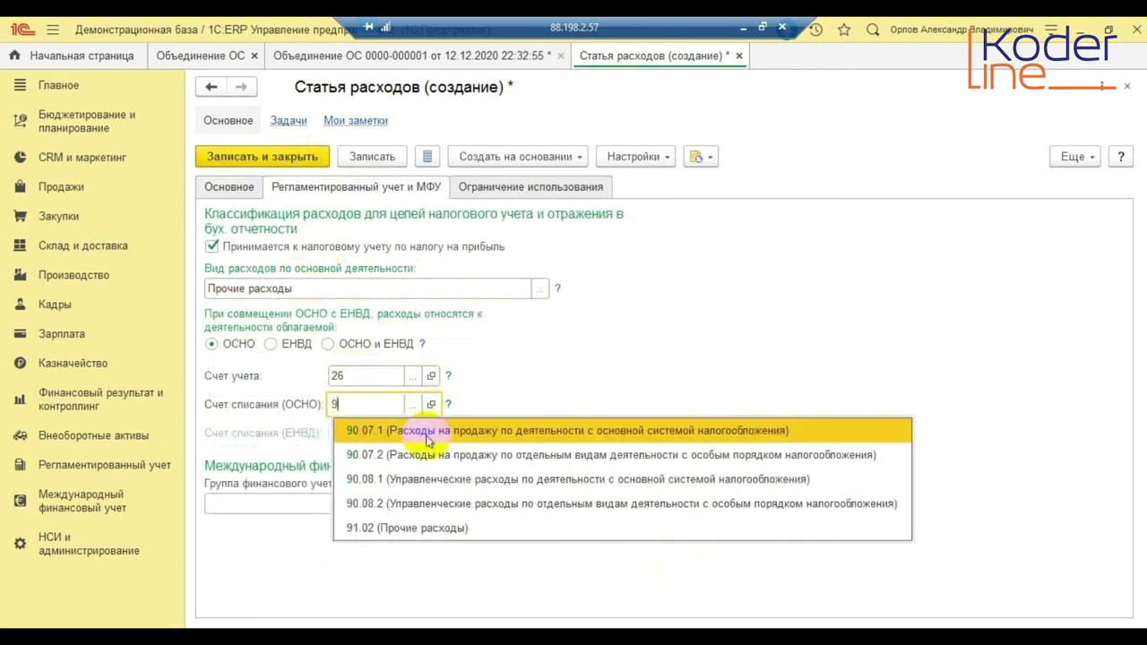
pyautogui.click(428, 437)
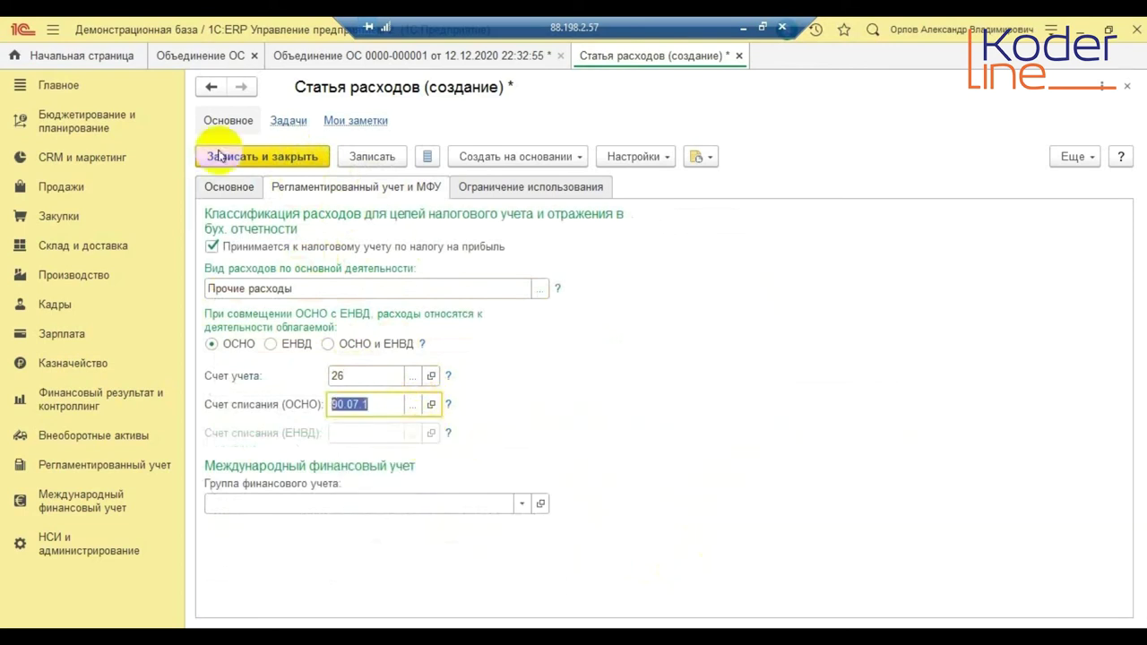
# Save and close the new expense item and choose it as the Статья расходов for Имущественные налоги.
pyautogui.click(316, 155)
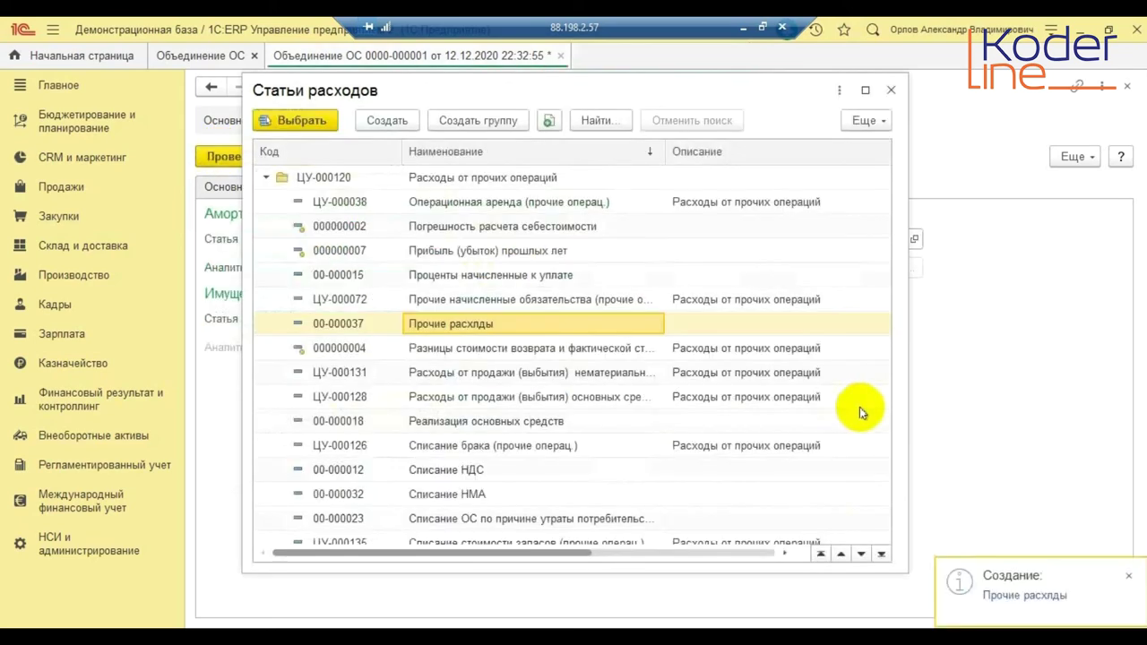
pyautogui.doubleClick(477, 324)
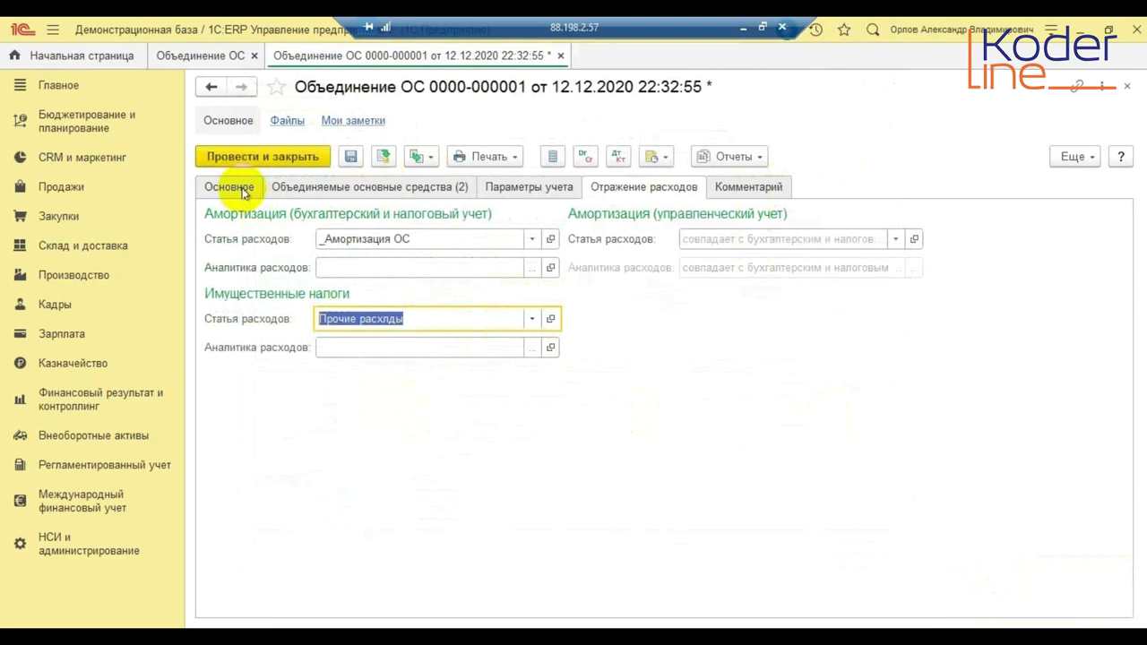
# Check the available Операция options in the document's main details without changing the selected one.
pyautogui.click(233, 188)
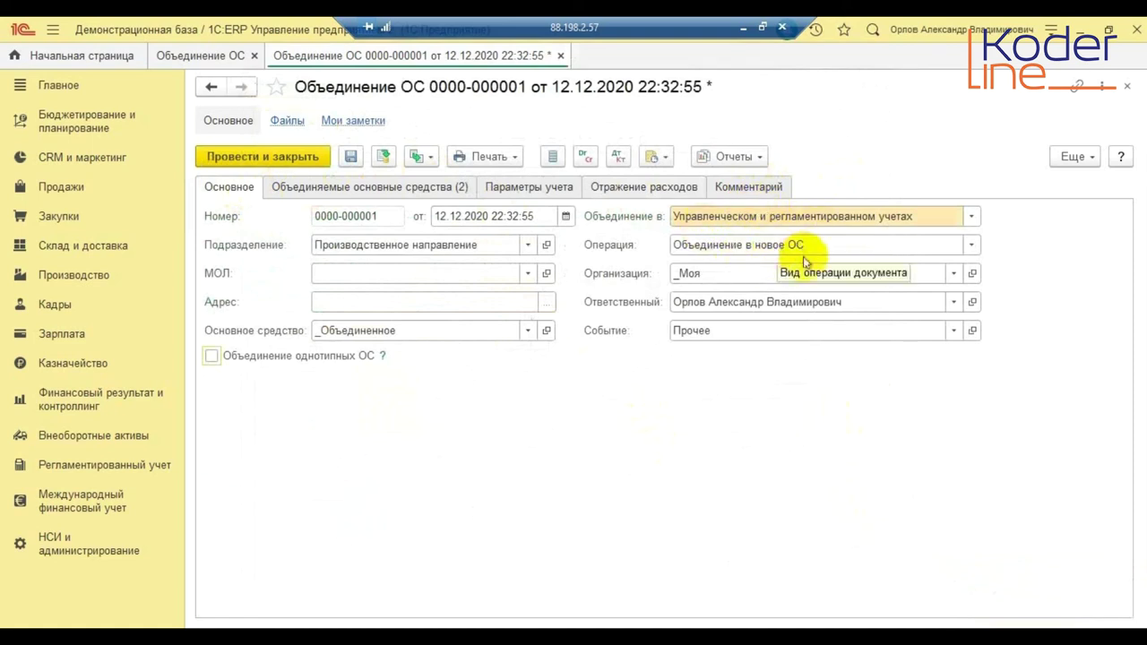
pyautogui.click(975, 247)
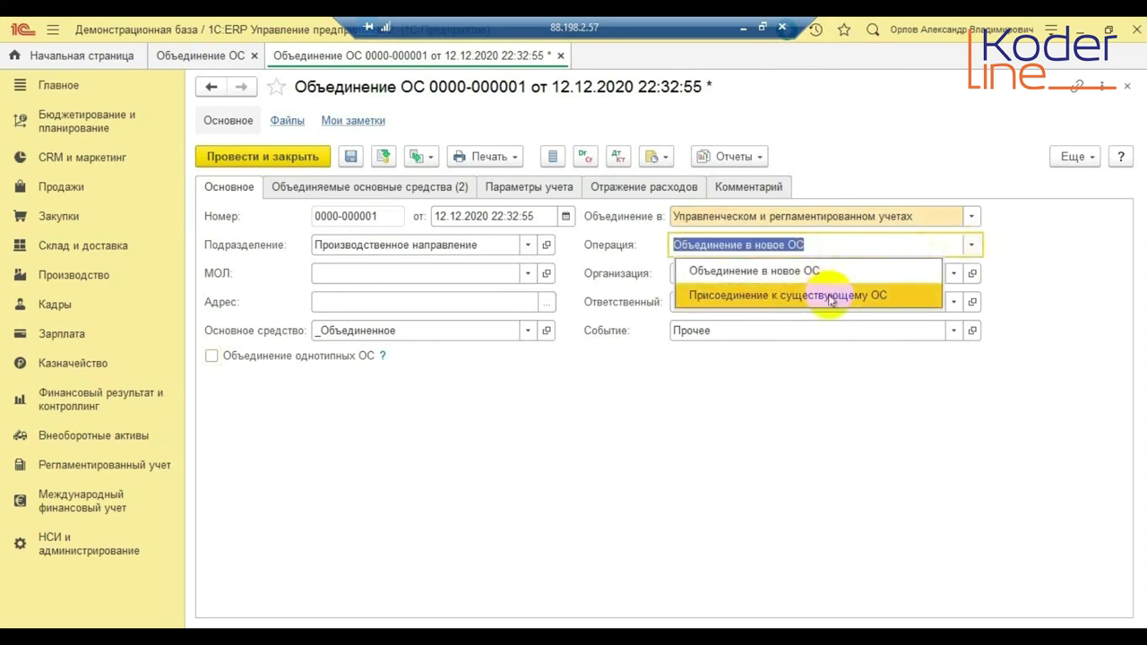
pyautogui.click(1004, 243)
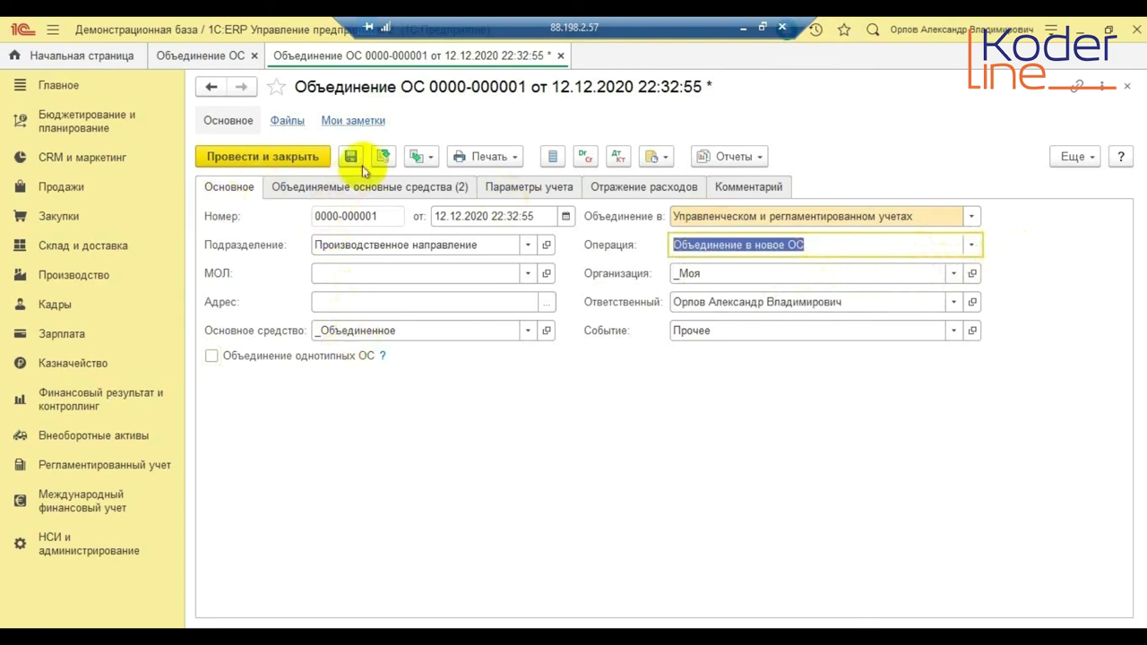
# Set Специальный коэффициент for tax accounting to 1.00 and post the merge document.
pyautogui.click(383, 156)
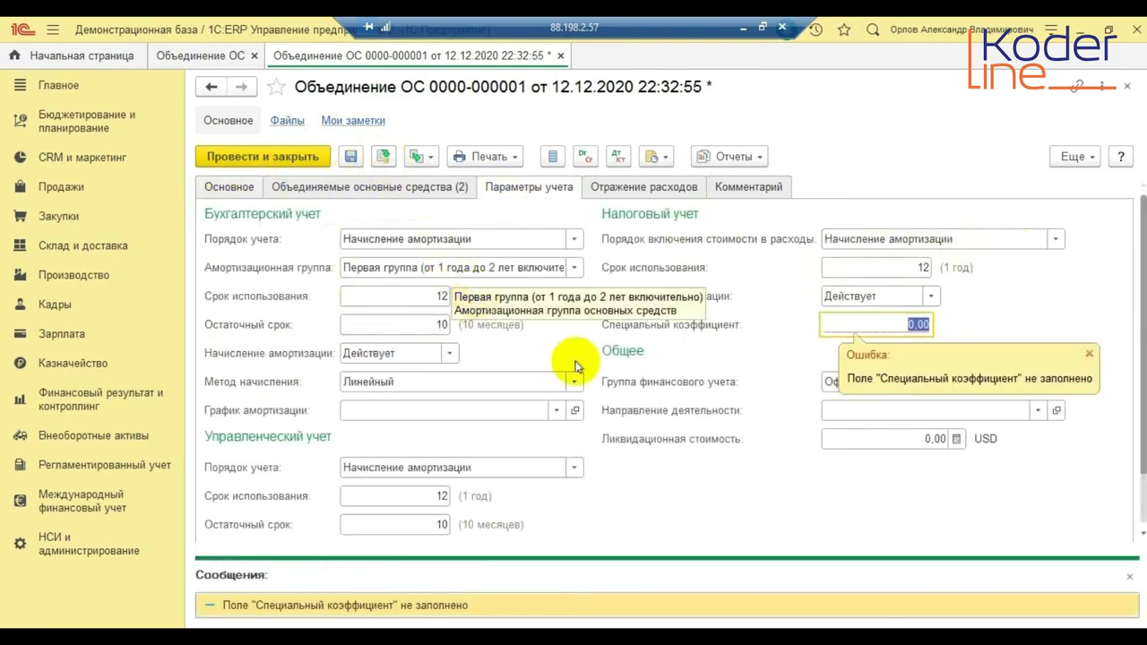
pyautogui.write('1')
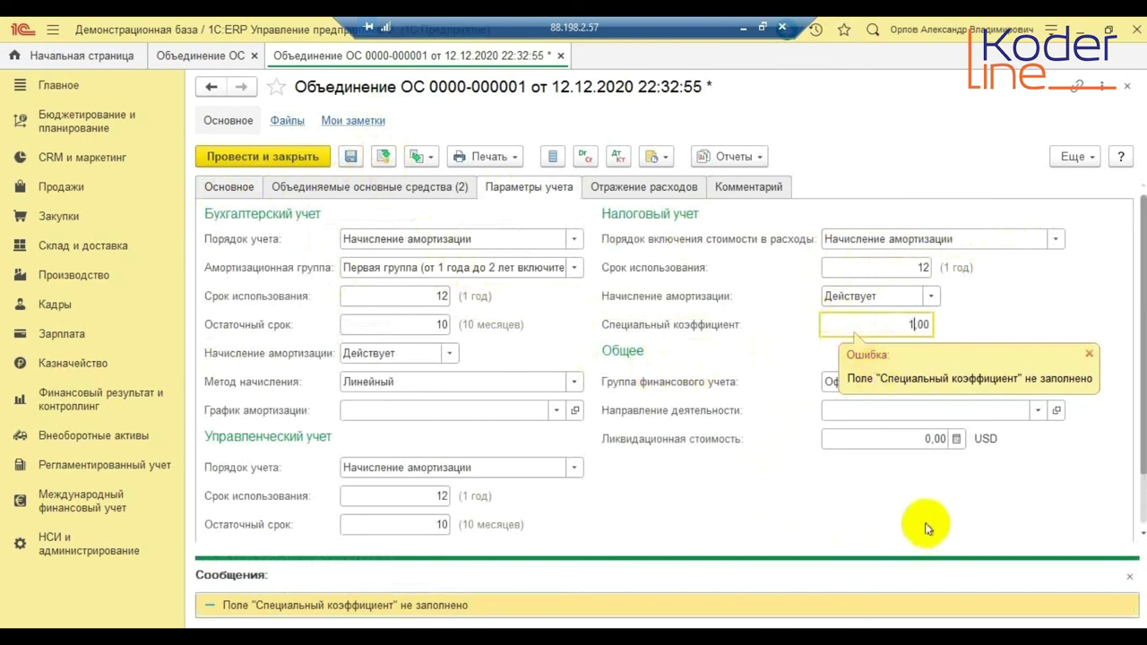
pyautogui.click(1130, 576)
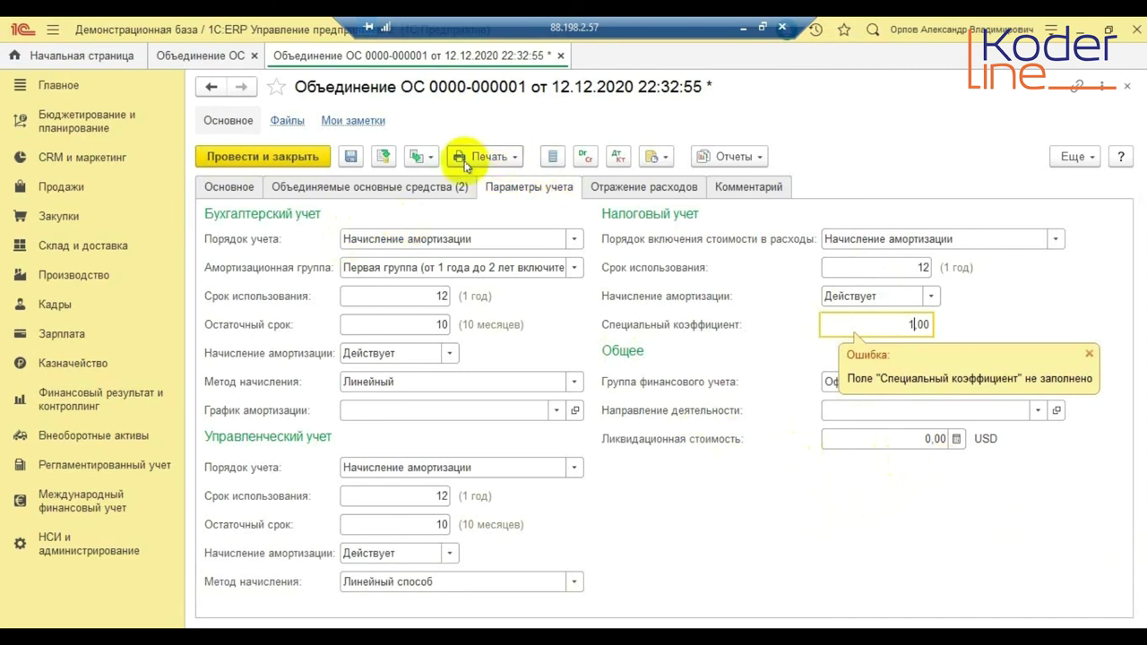
pyautogui.click(383, 156)
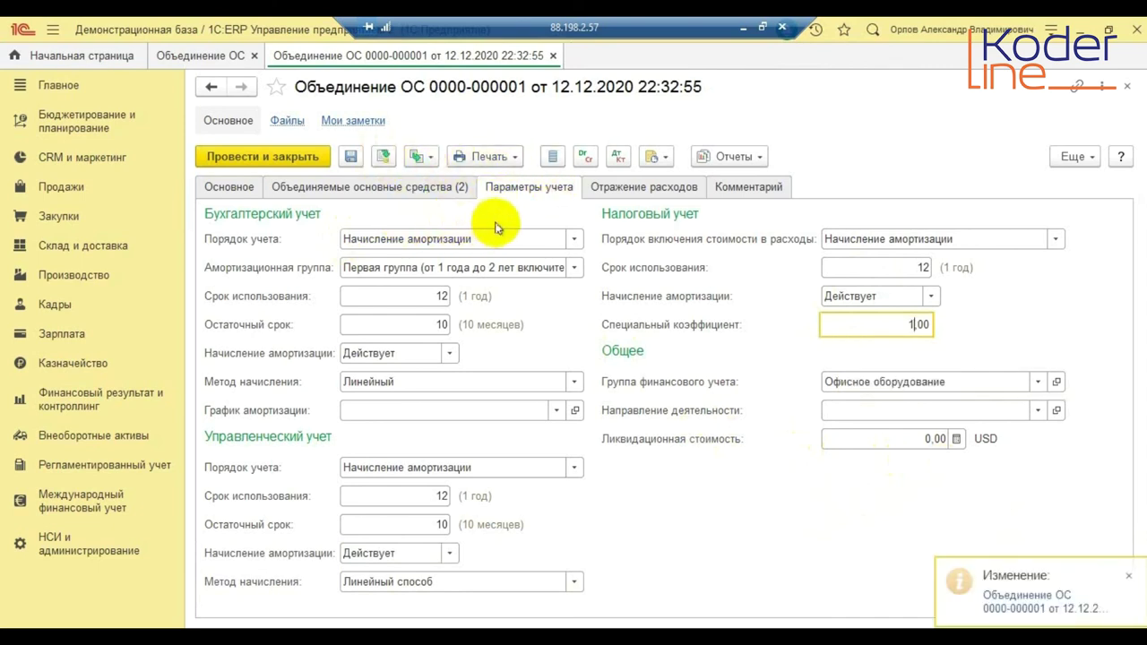
# Open the document's regulated accounting entries and reflect the document in regulated accounting.
pyautogui.click(617, 156)
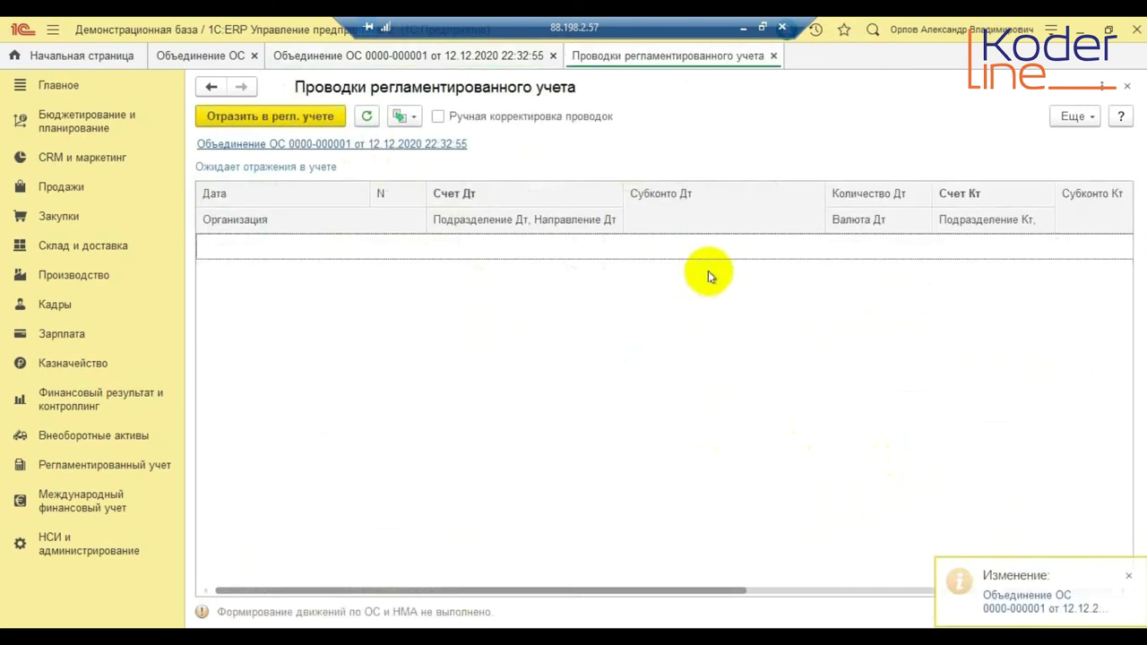
pyautogui.click(325, 116)
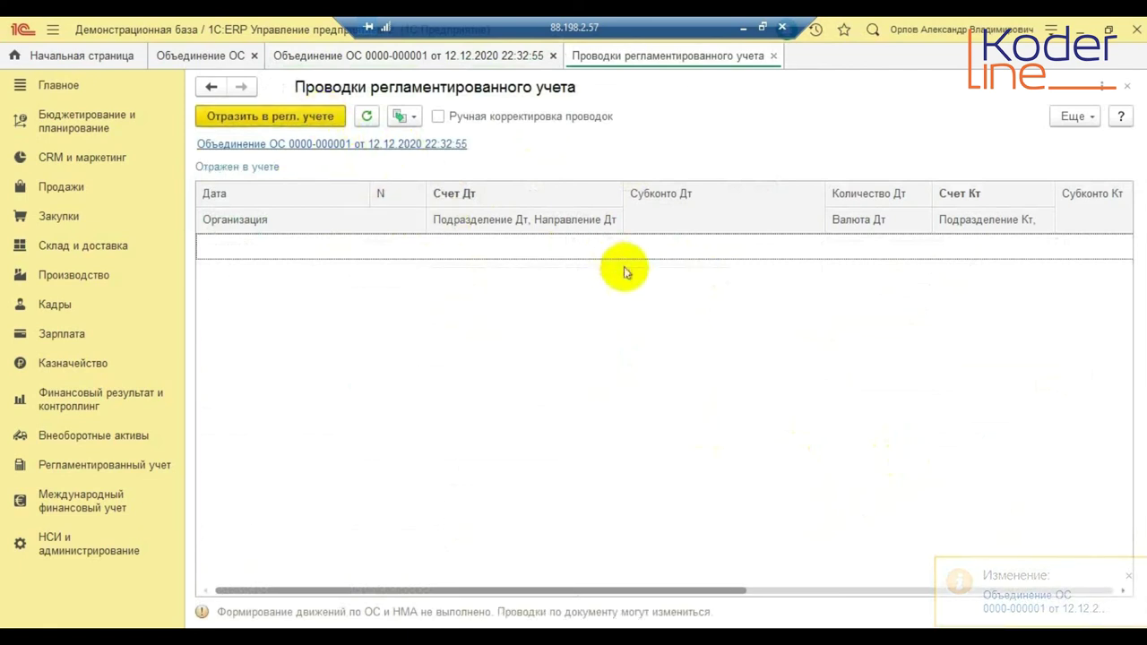
# Examine the debit and credit accounts and subconto of the generated entries, adjusting column widths so the asset names are readable.
pyautogui.click(663, 592)
pyautogui.moveTo(663, 593); pyautogui.dragTo(751, 591)
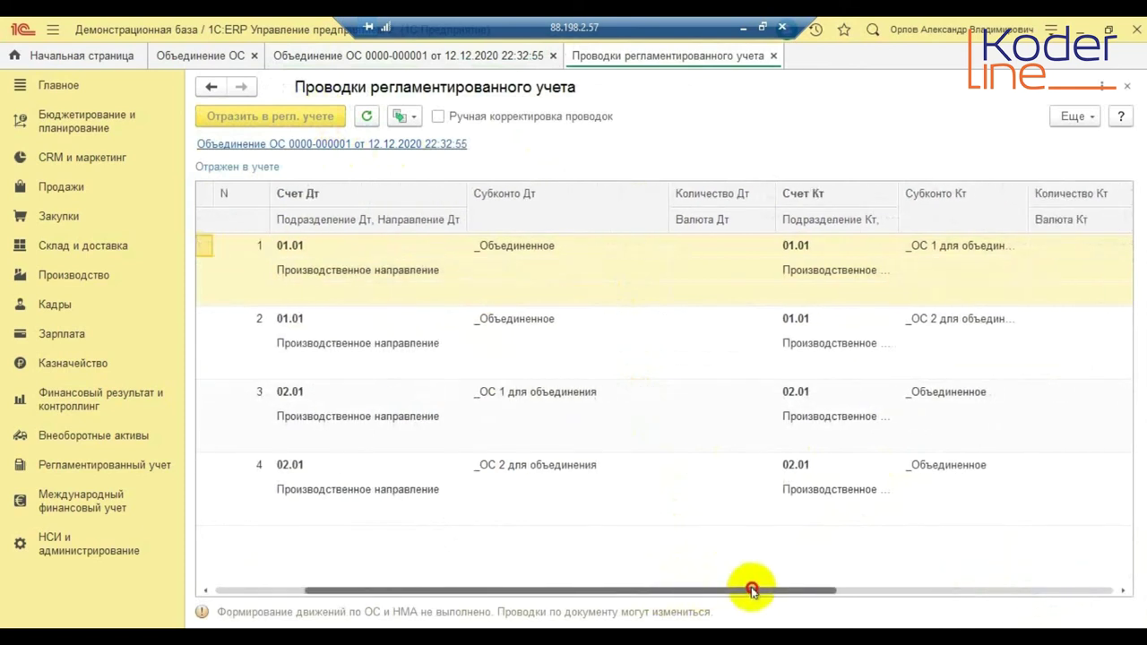
pyautogui.click(337, 251)
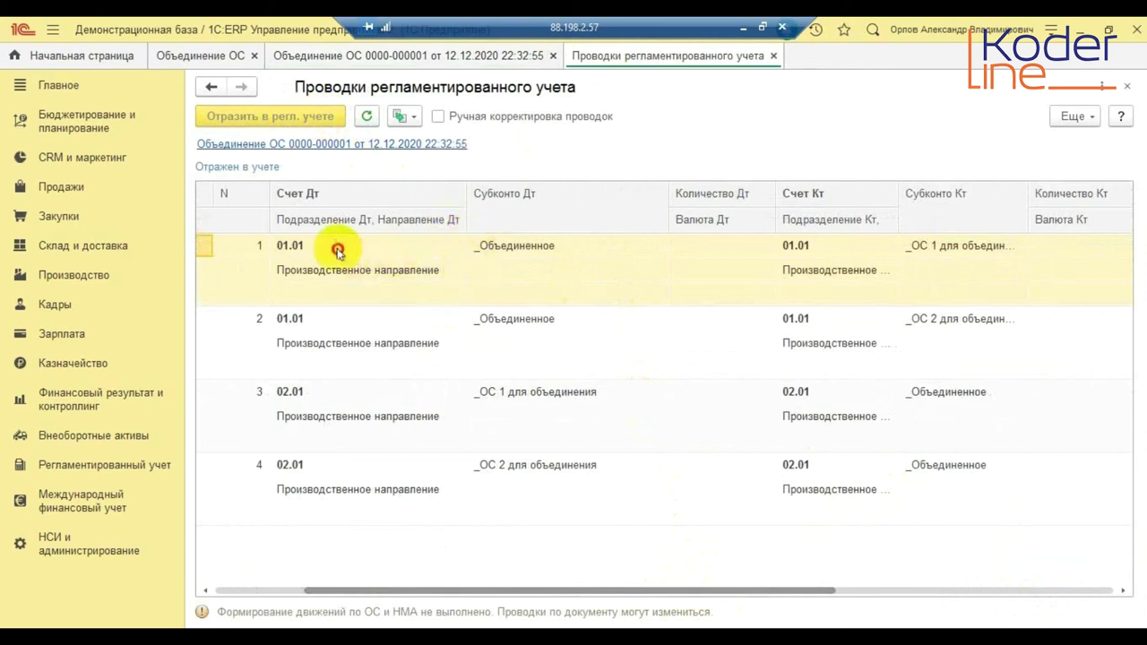
pyautogui.moveTo(464, 200); pyautogui.dragTo(397, 215)
pyautogui.click(475, 251)
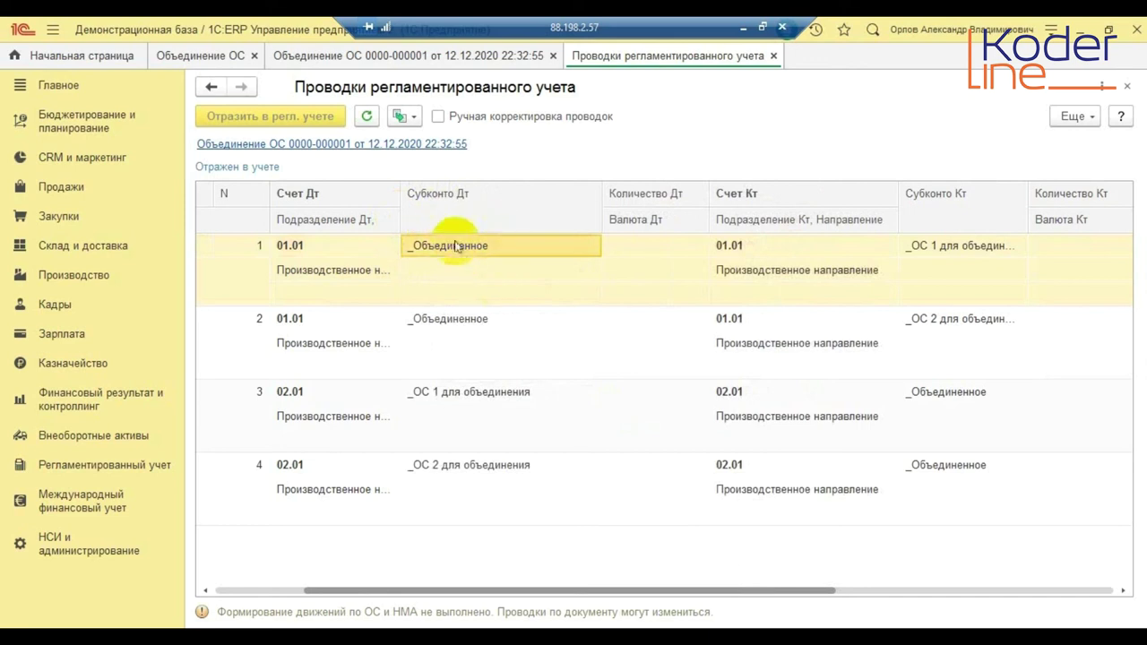
pyautogui.click(733, 244)
pyautogui.click(942, 254)
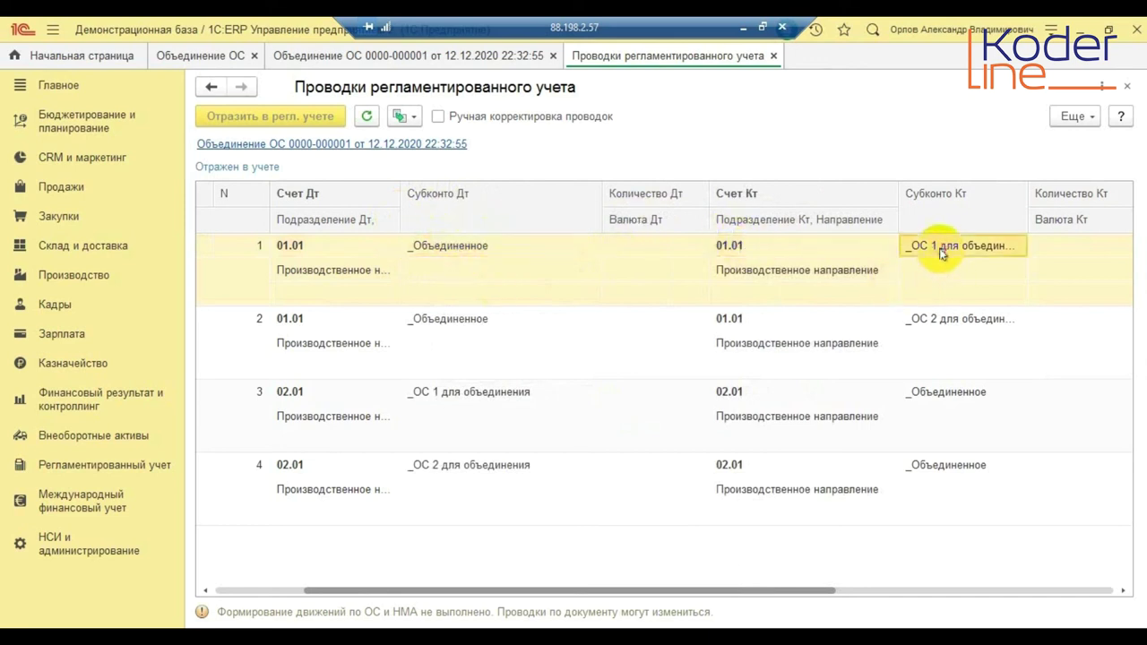
pyautogui.moveTo(898, 204); pyautogui.dragTo(831, 226)
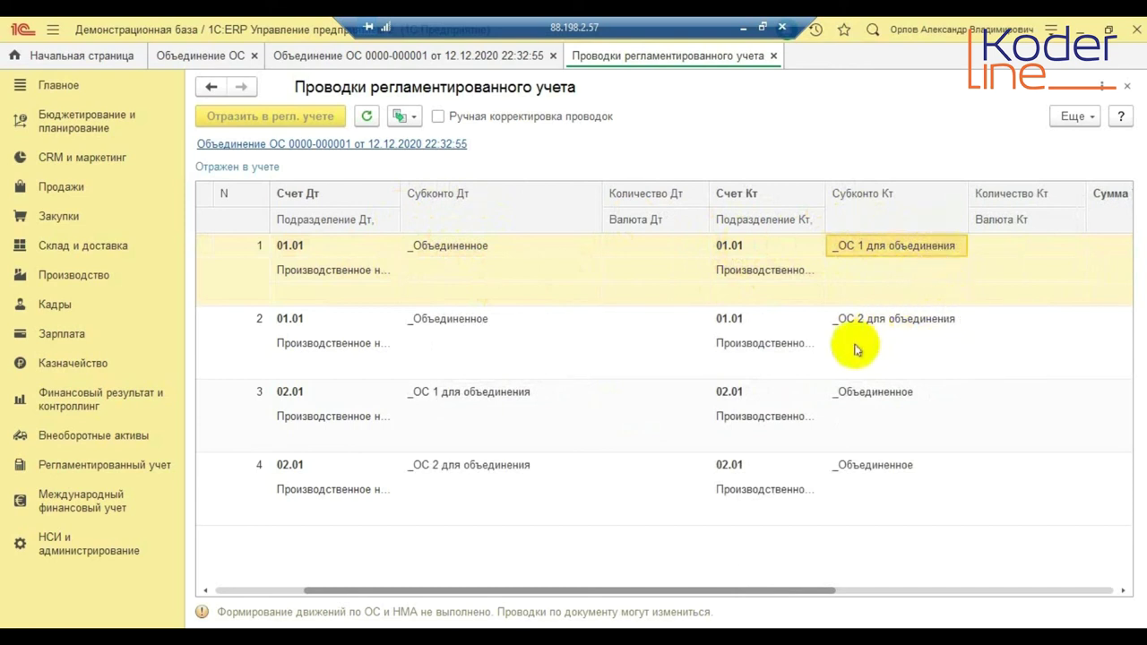
# Compare the debit and credit sides of the two 01.01 cost entries and check their Сумма БУ values.
pyautogui.click(744, 322)
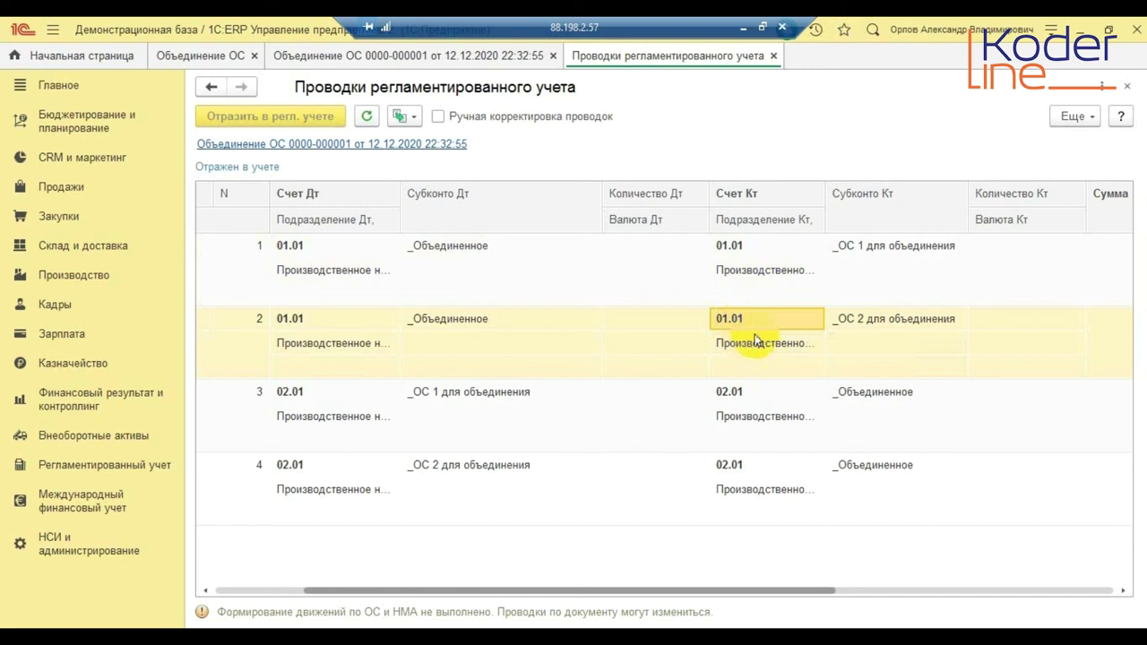
pyautogui.click(430, 256)
pyautogui.click(457, 323)
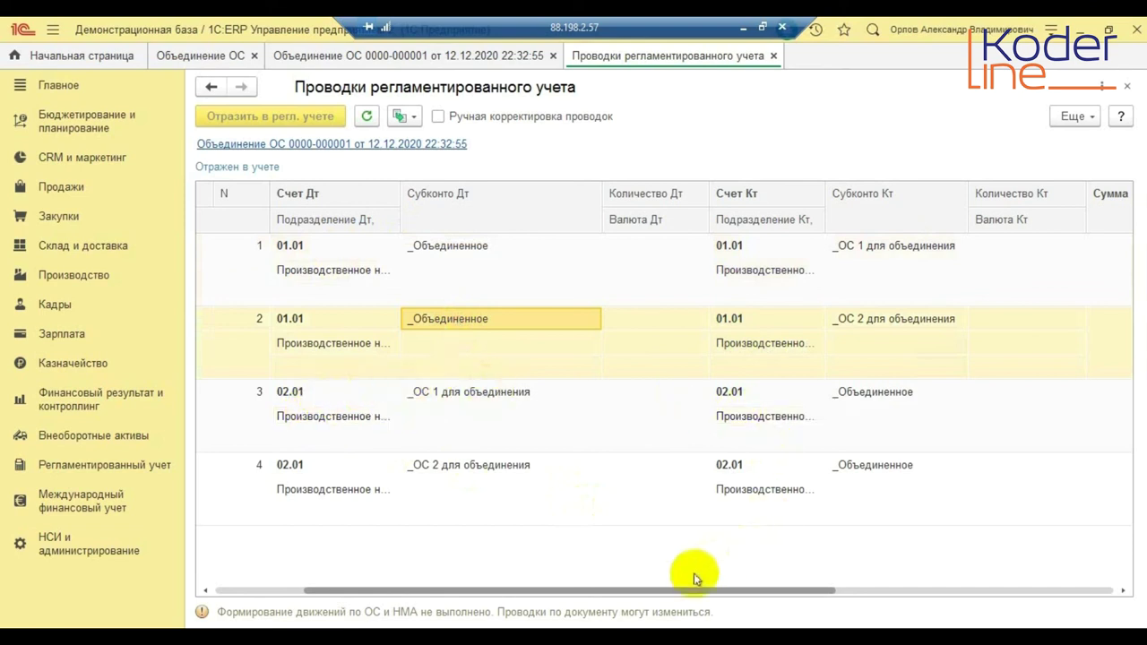
pyautogui.moveTo(673, 592); pyautogui.dragTo(693, 591)
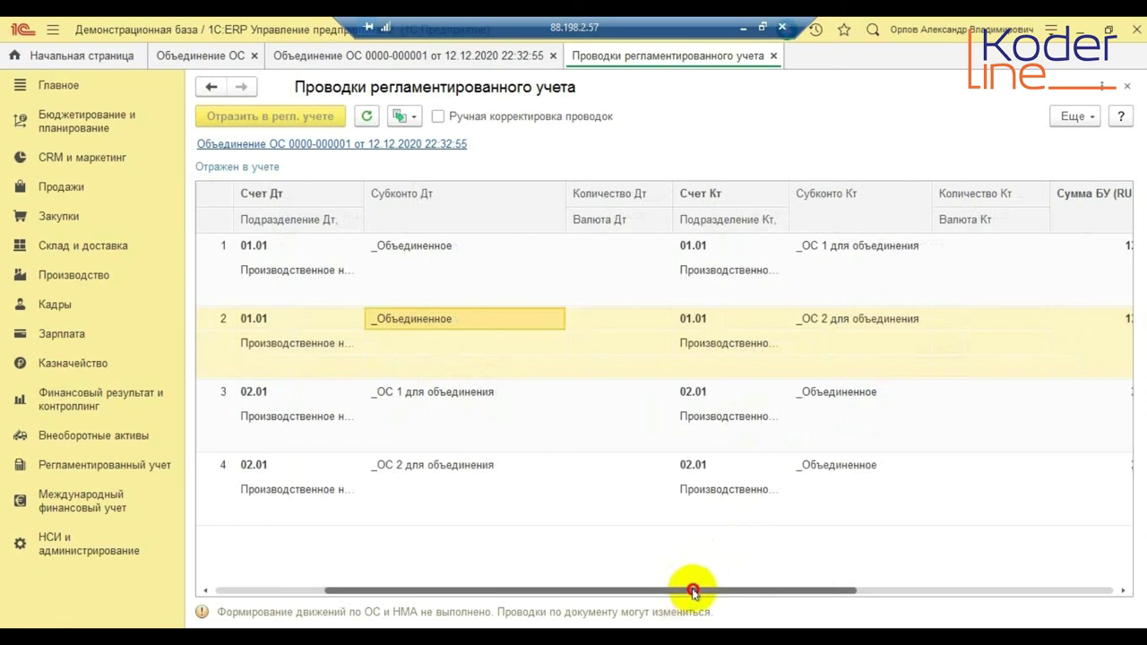
pyautogui.moveTo(693, 592); pyautogui.dragTo(768, 591)
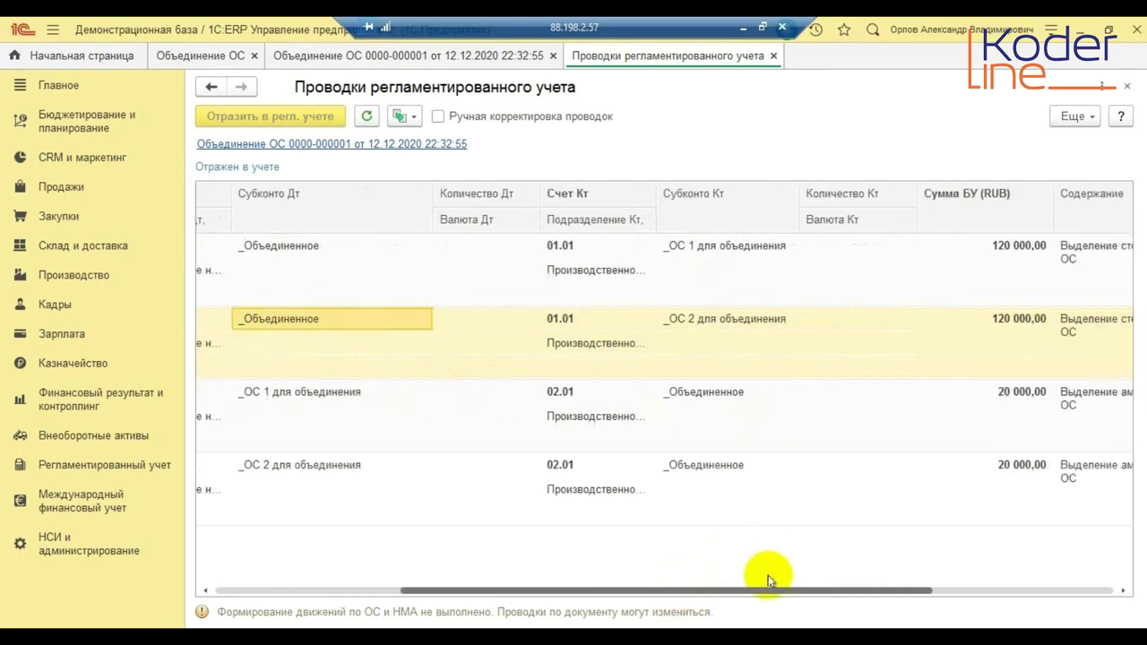
# Check the debit and credit subconto and accounting amounts of the two 02.01 depreciation entries.
pyautogui.click(728, 392)
pyautogui.click(733, 467)
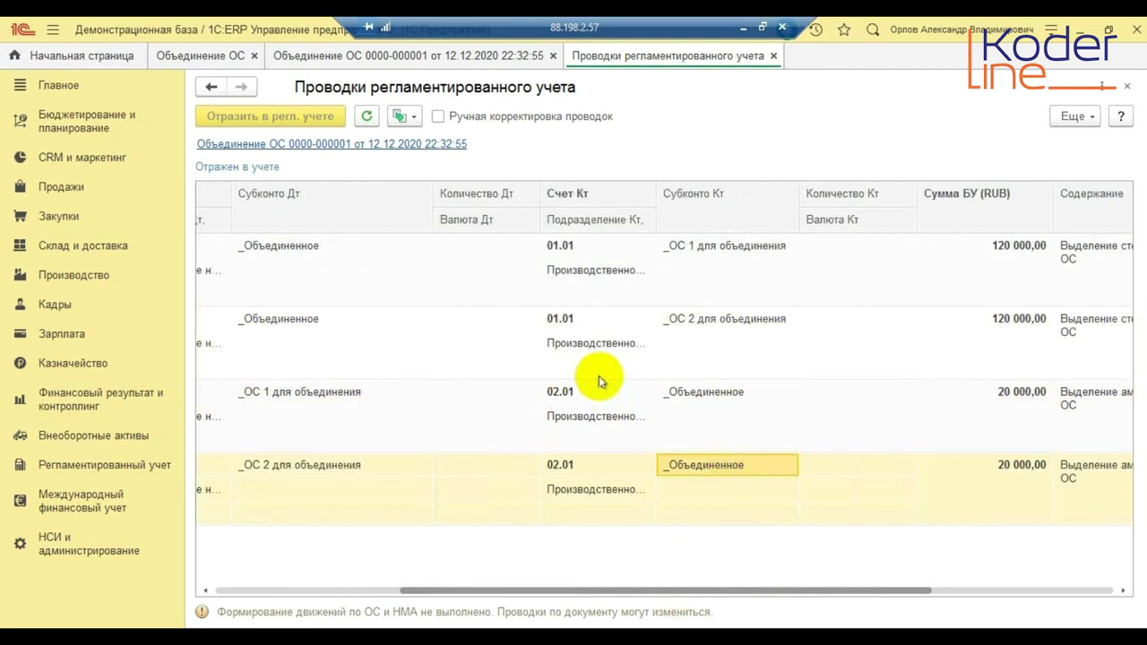
pyautogui.click(296, 395)
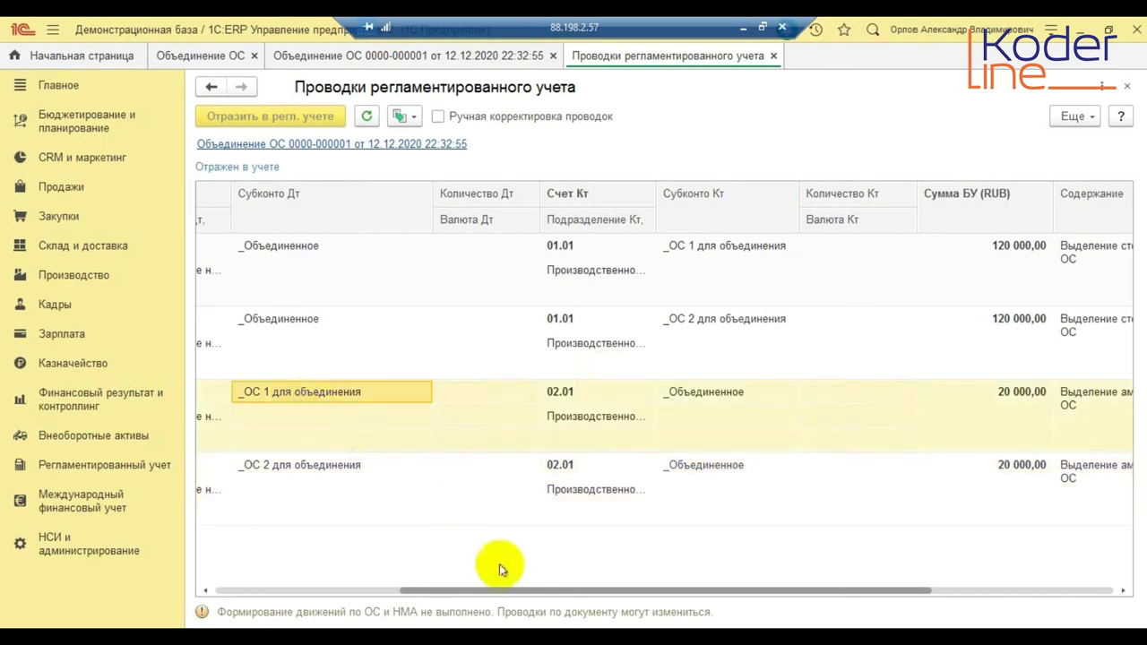
# Review the entries' Содержание and tax accounting amounts across the full table width, and close the regulated accounting entries.
pyautogui.moveTo(505, 591); pyautogui.dragTo(882, 563)
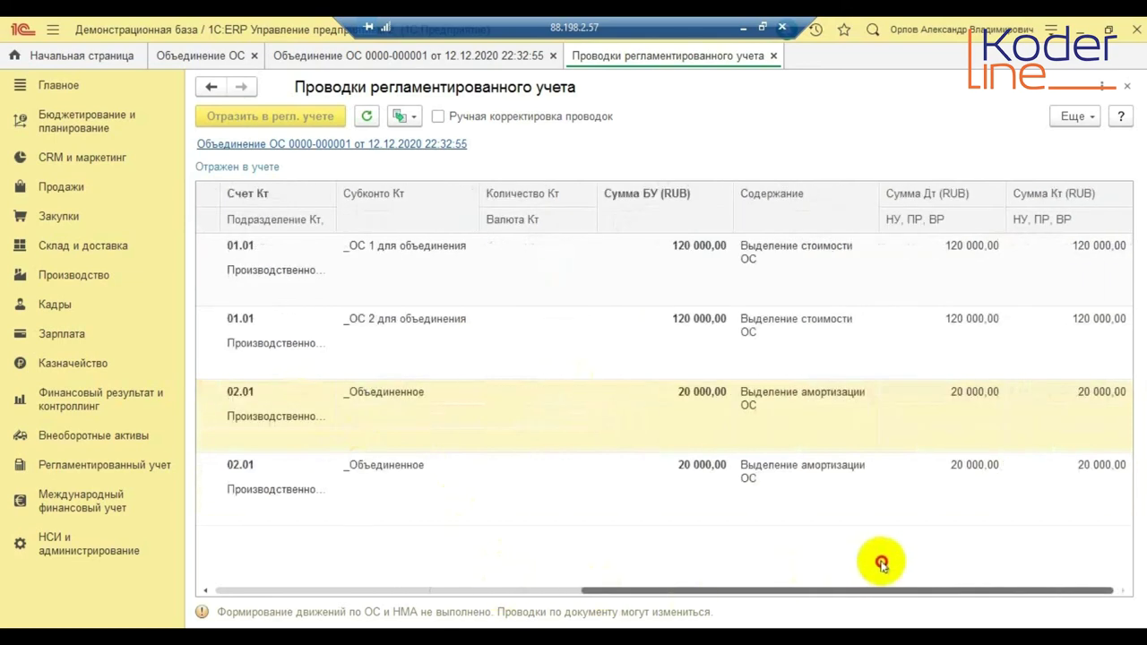
pyautogui.click(537, 590)
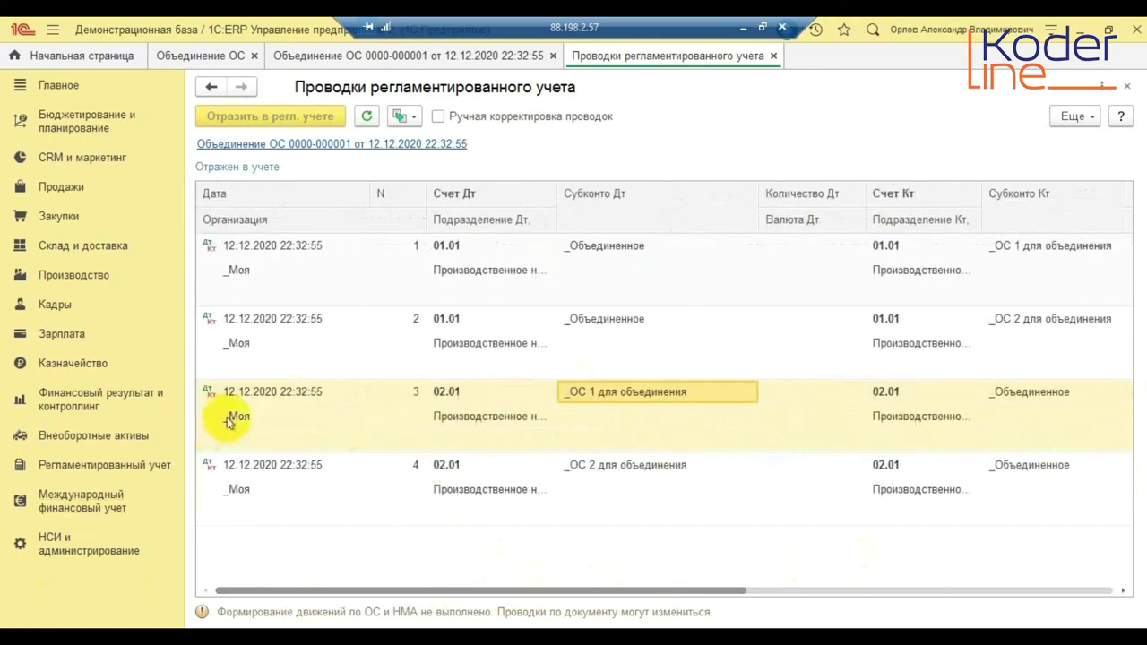
pyautogui.moveTo(455, 594); pyautogui.dragTo(971, 554)
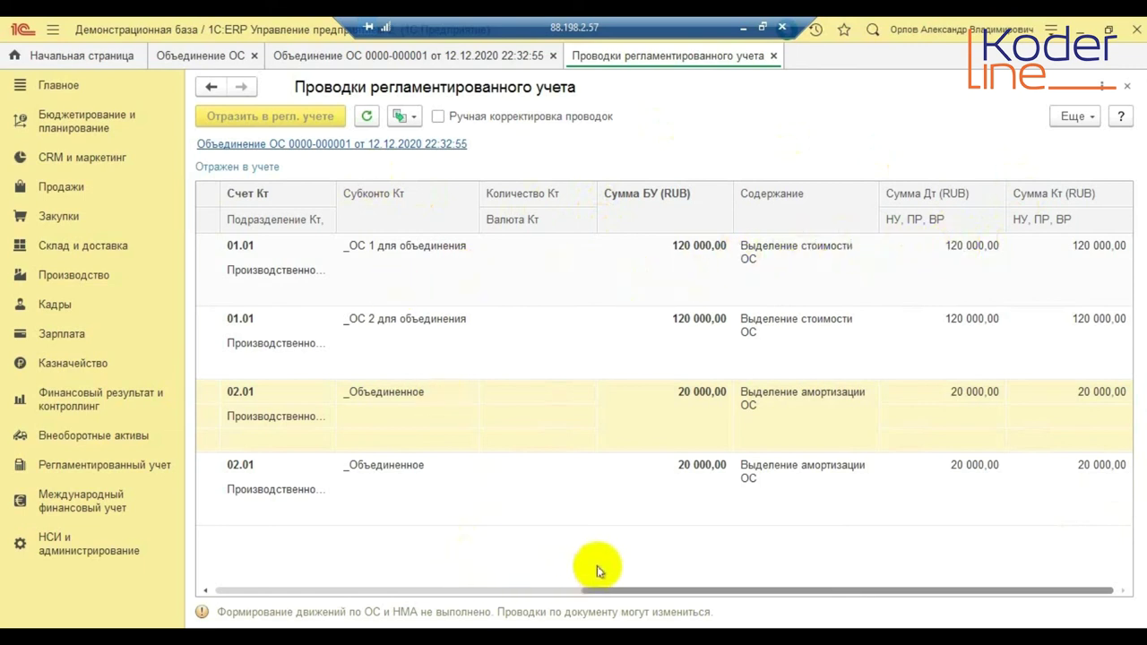
pyautogui.moveTo(605, 589); pyautogui.dragTo(235, 617)
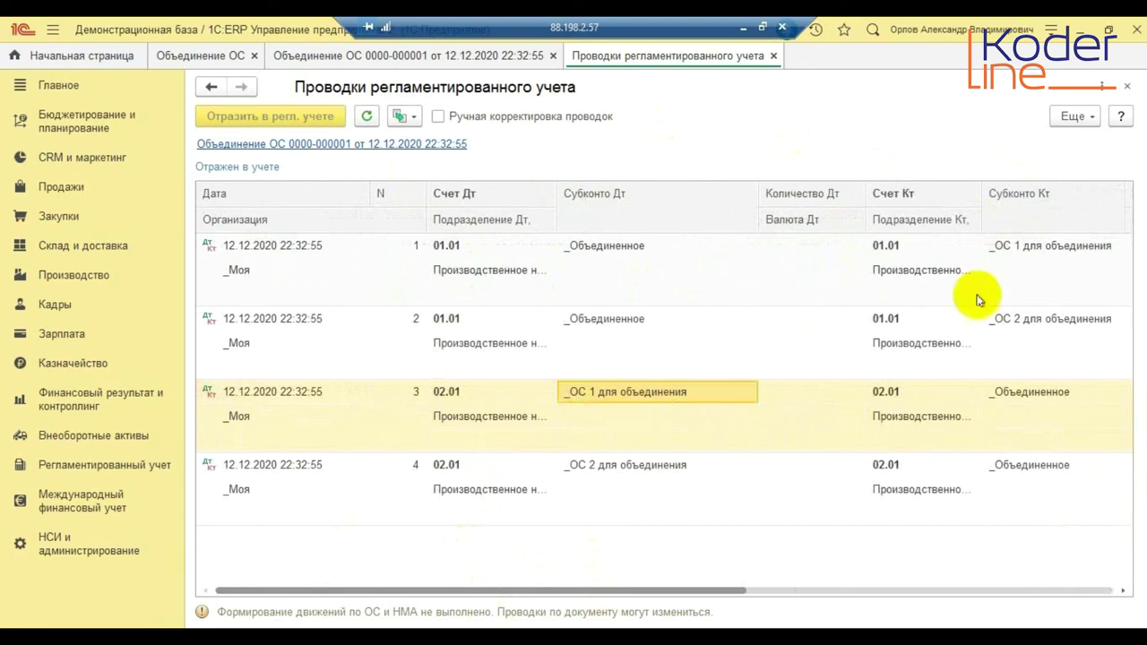
pyautogui.click(1126, 87)
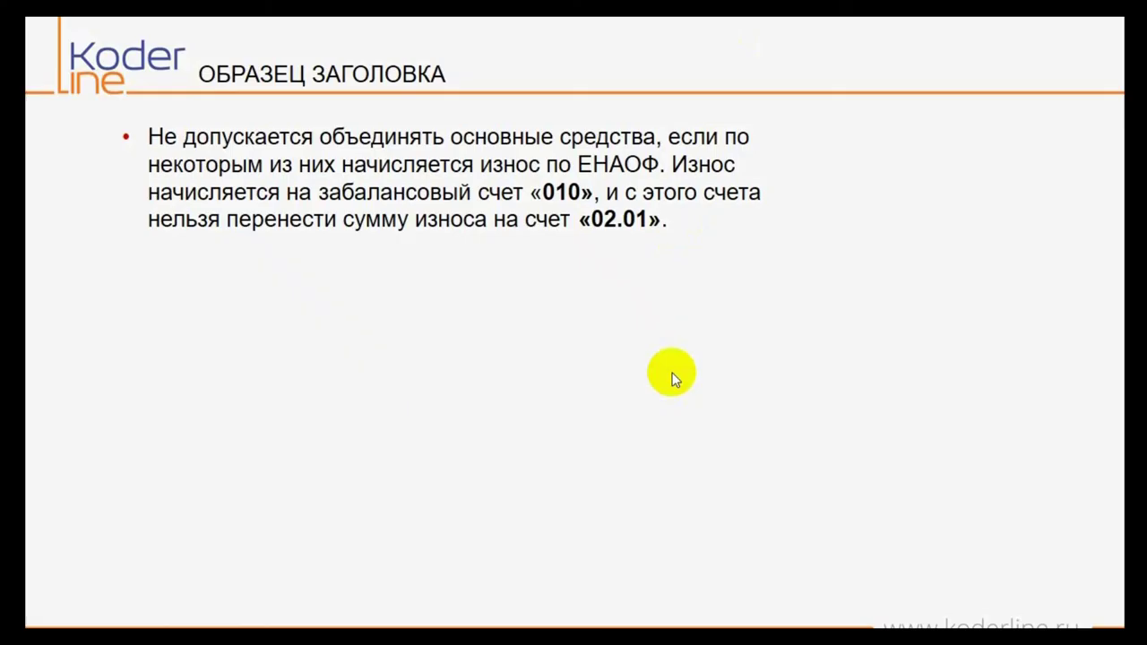
pyautogui.click(639, 308)
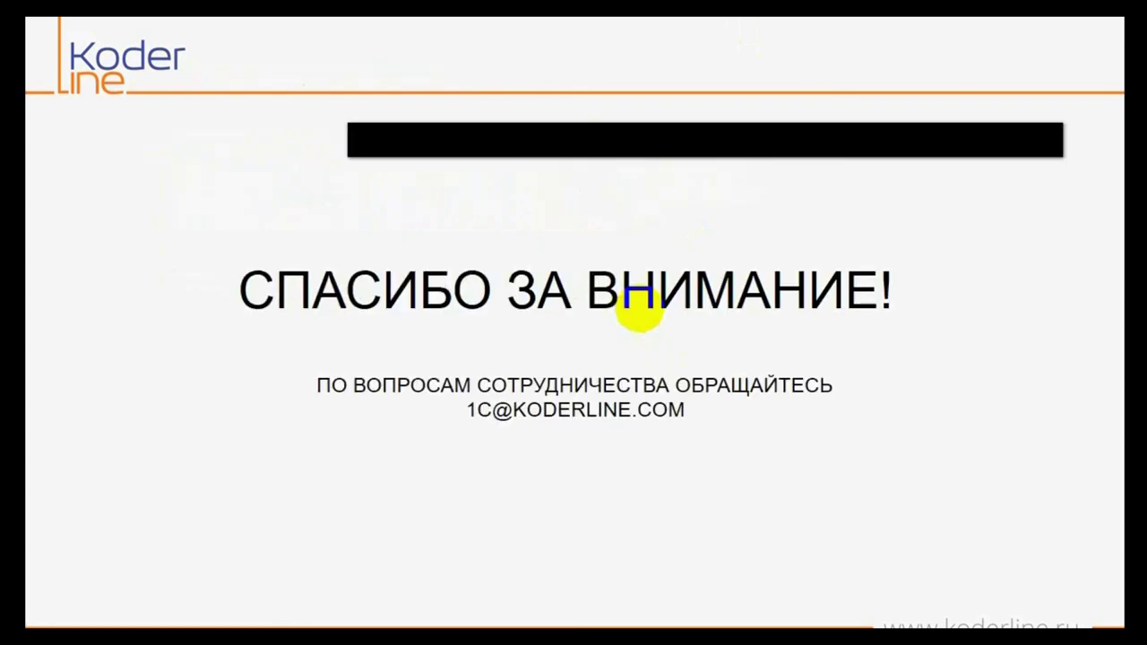